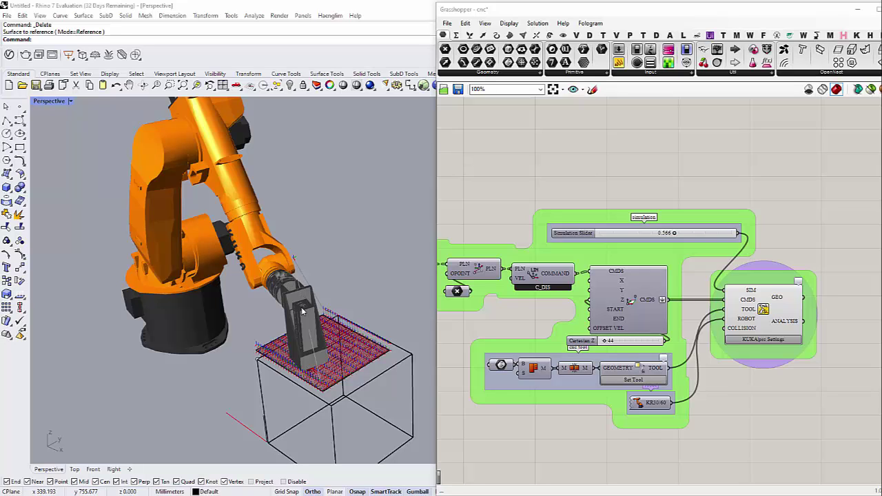
Examine the KUKA robot arm, its tool and the toolpath on the box from several angles and distances.
scroll(303, 357, down, 5)
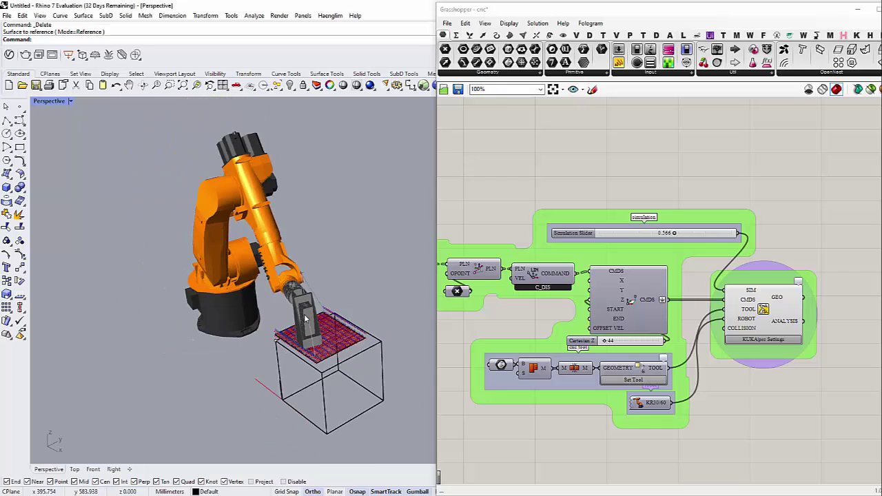
scroll(308, 372, up, 6)
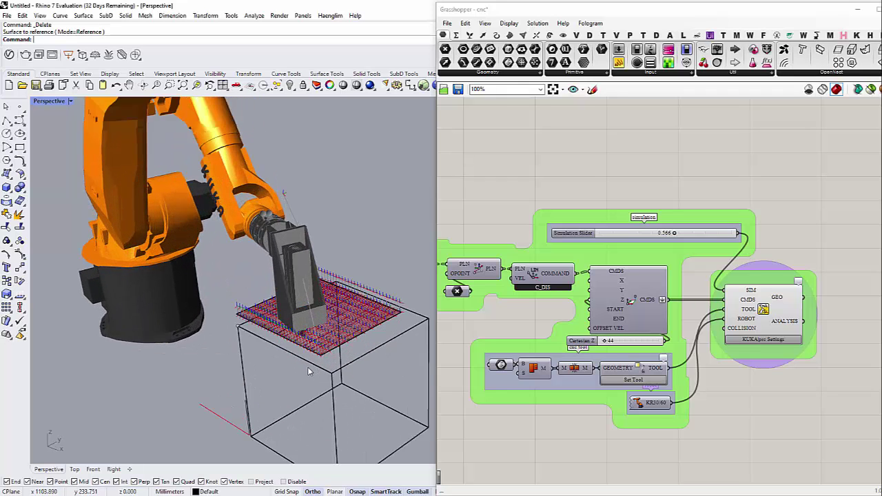
scroll(298, 369, down, 3)
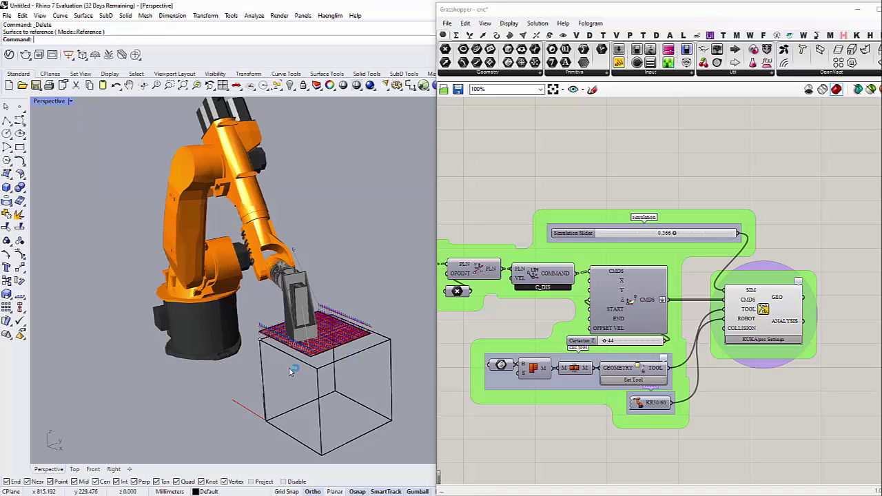
right_drag(288, 377, 297, 378)
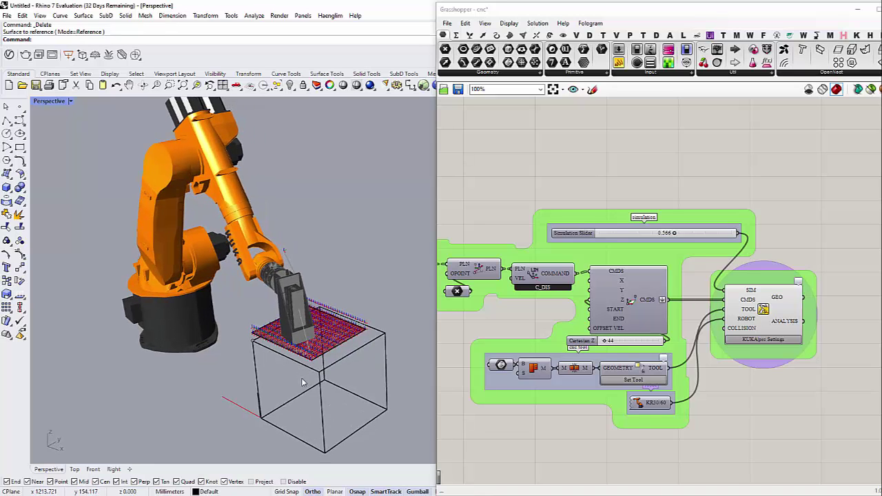
scroll(301, 377, down, 4)
scroll(267, 385, up, 8)
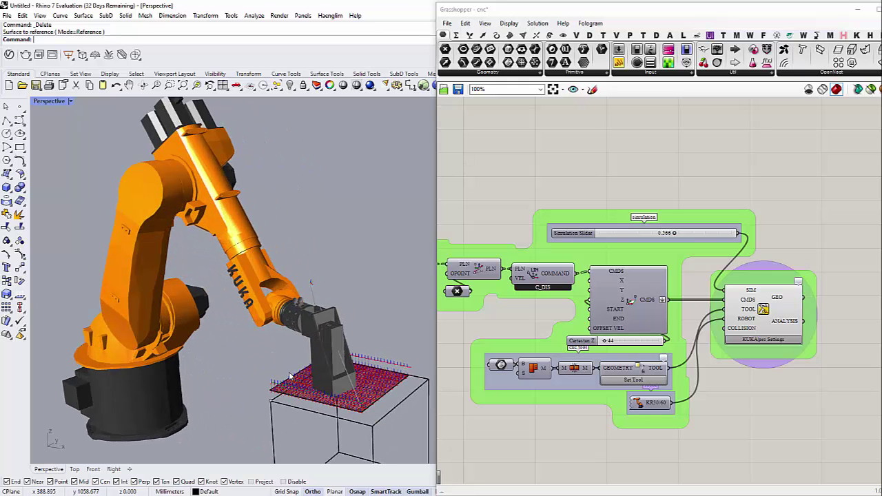
right_drag(290, 378, 294, 378)
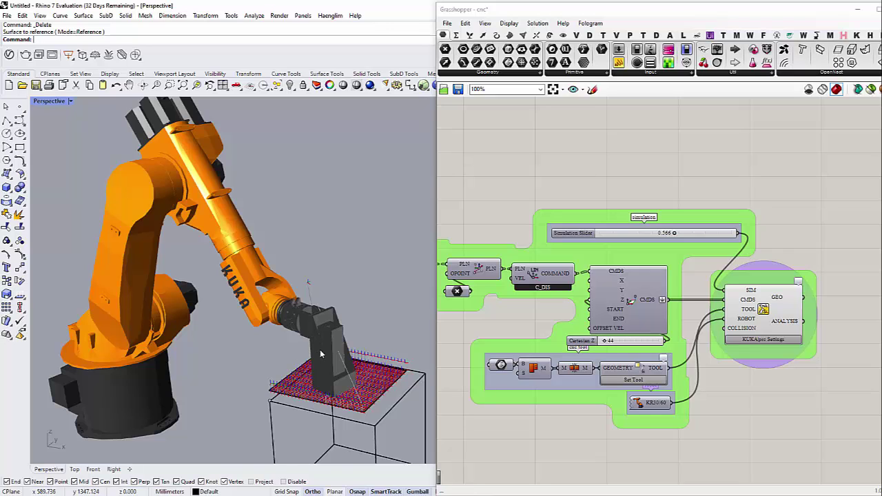
scroll(320, 354, down, 2)
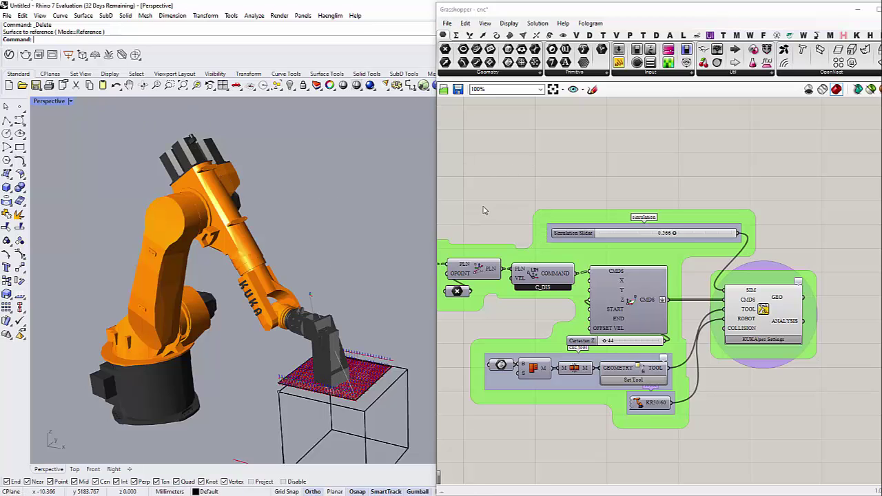
right_drag(482, 205, 489, 203)
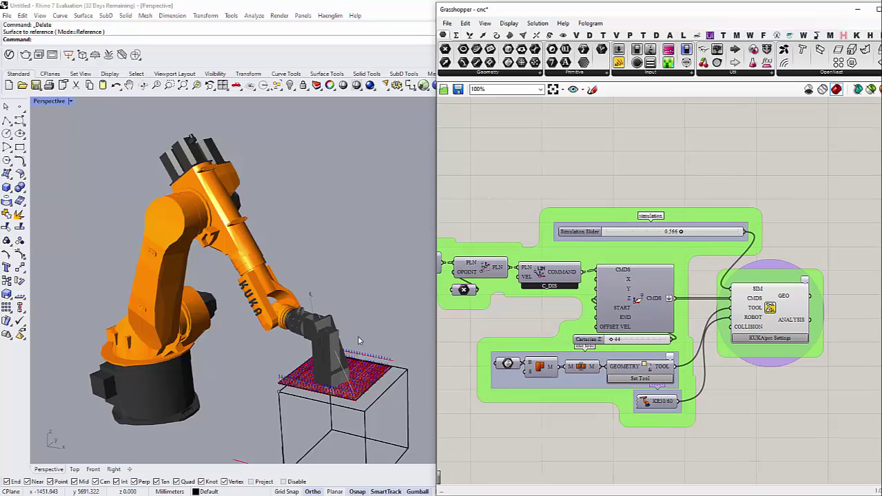
right_drag(313, 377, 255, 370)
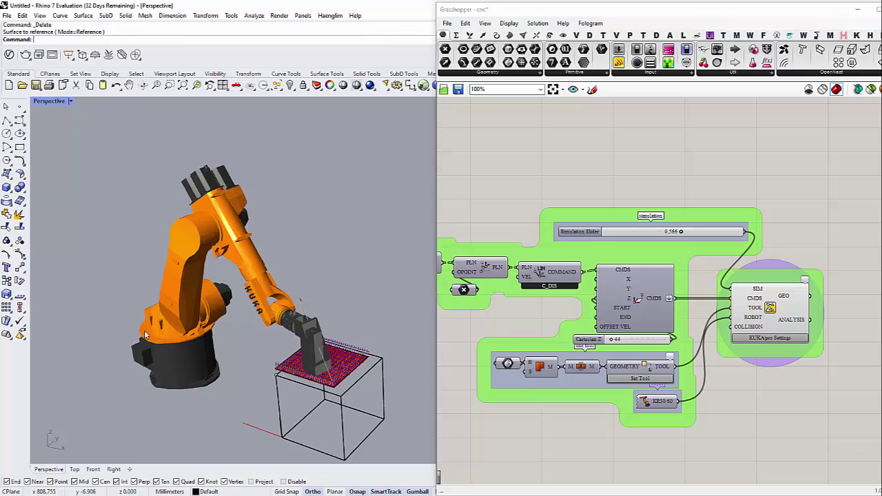
scroll(276, 339, up, 5)
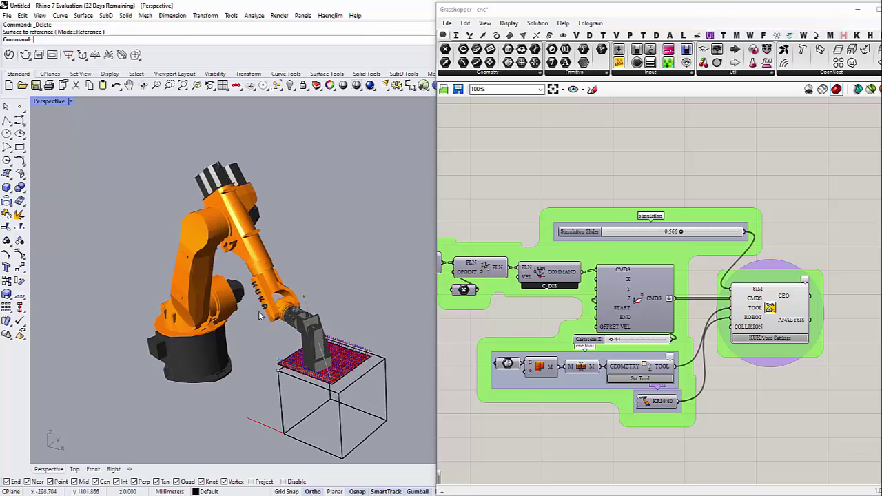
scroll(290, 314, down, 5)
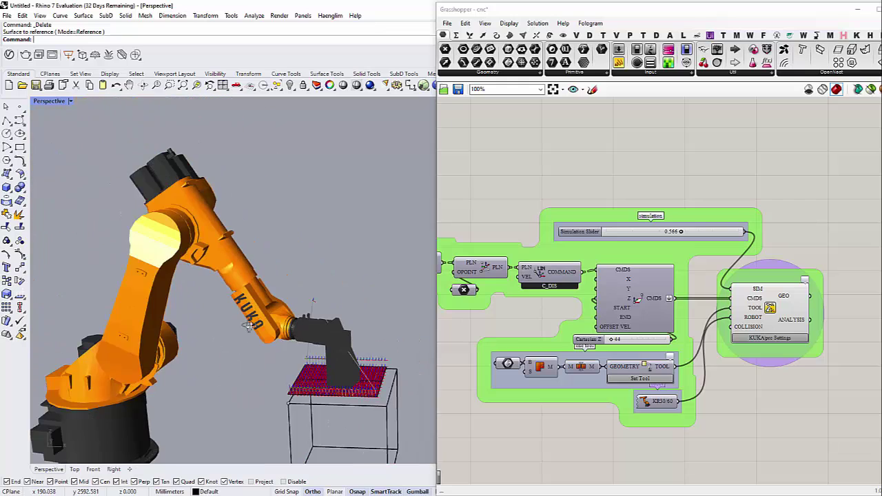
drag(290, 292, 218, 366)
right_drag(234, 362, 253, 346)
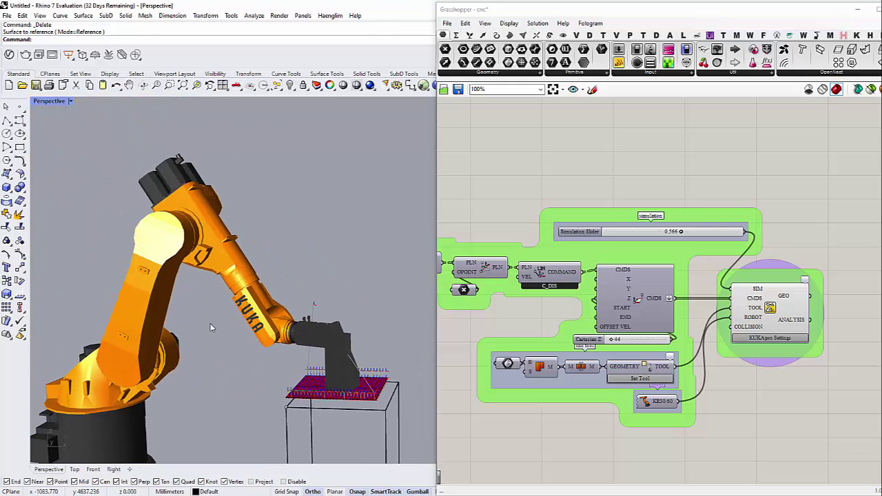
right_drag(728, 384, 722, 361)
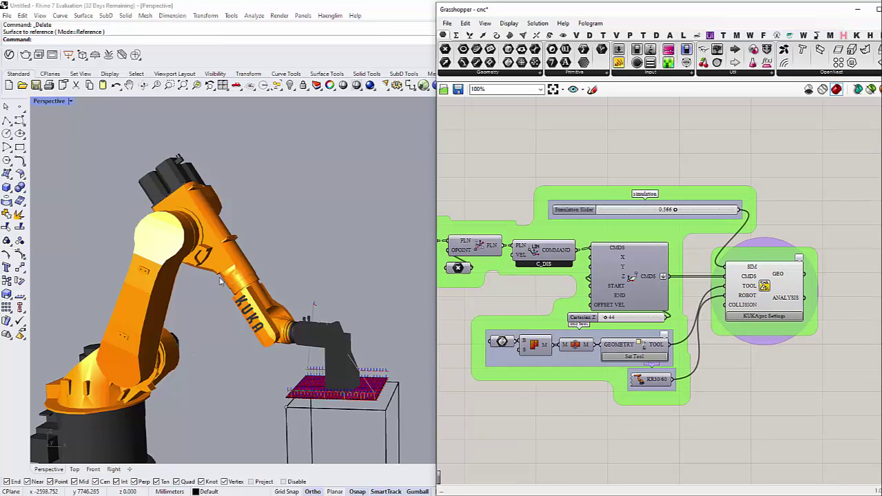
right_drag(260, 337, 363, 316)
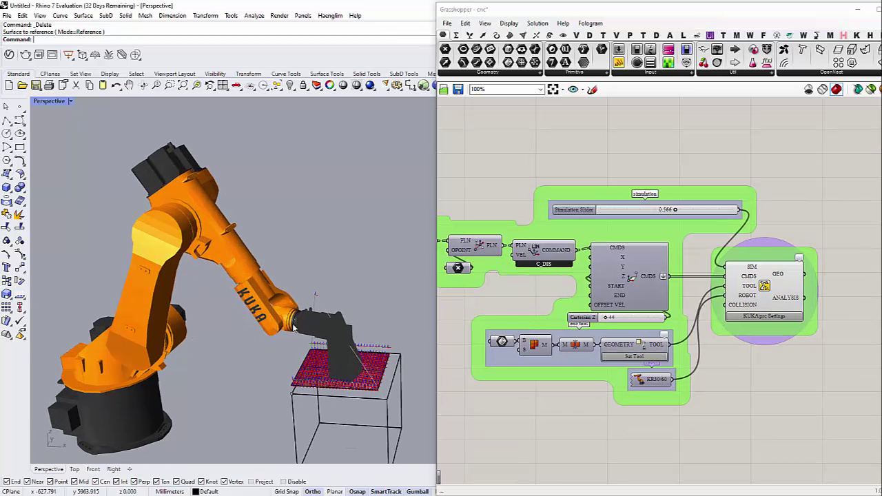
Highlight the KUKA|prc core component in the definition and show the KUKA|prc plugin's component set.
click(770, 290)
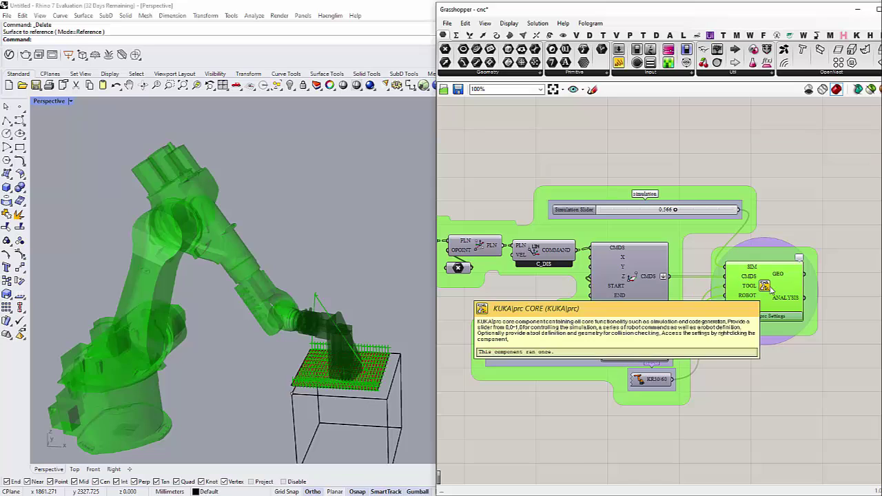
click(815, 35)
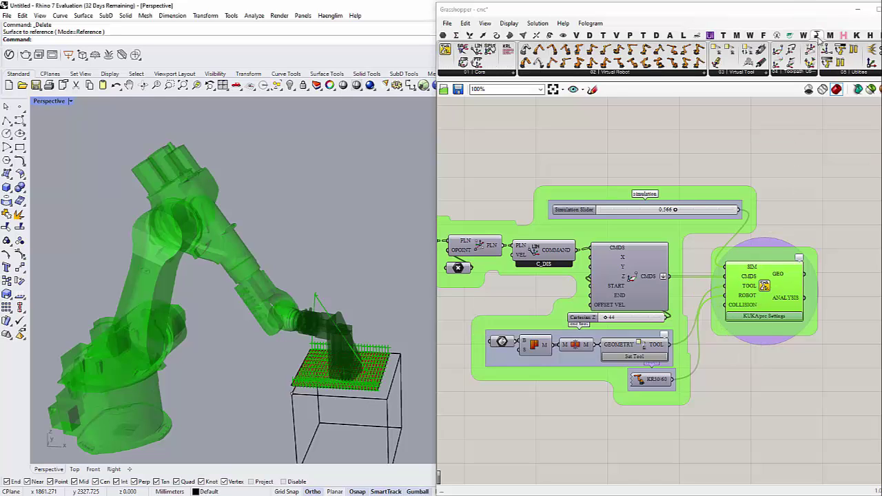
click(594, 183)
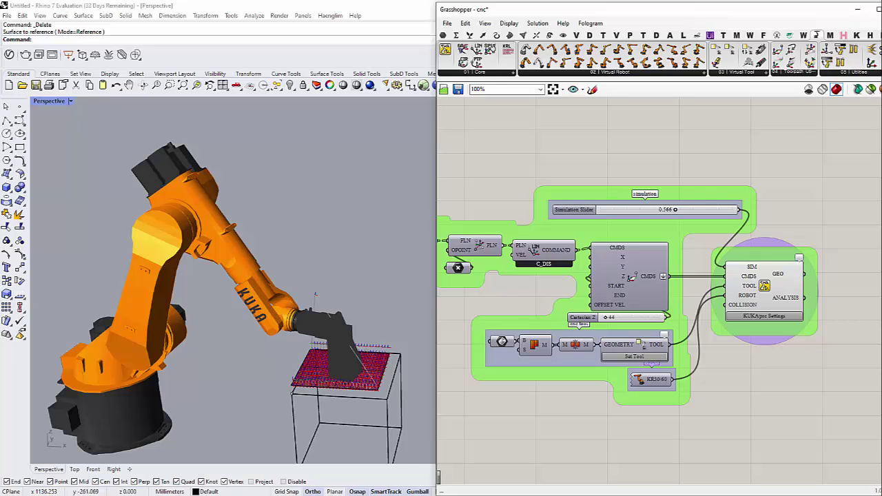
Switch to a new Chrome window and open the food4Rhino website at food4rhino.com/app/conduit.
right_click(233, 494)
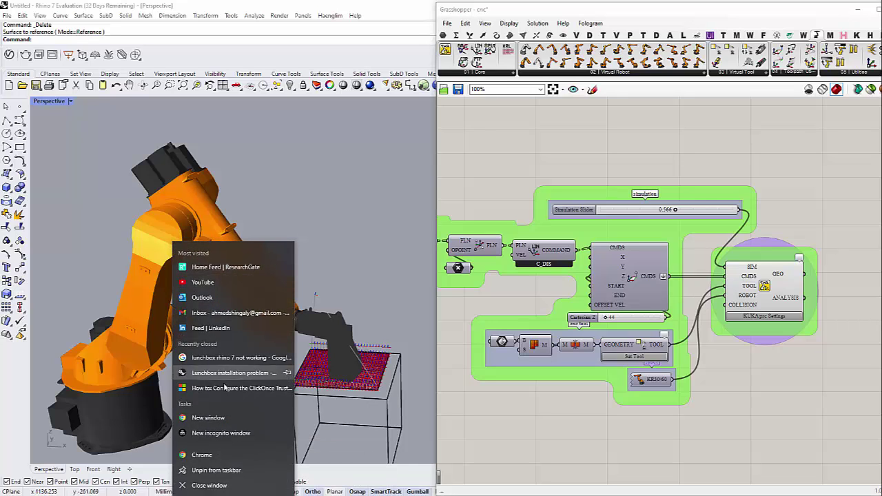
click(236, 420)
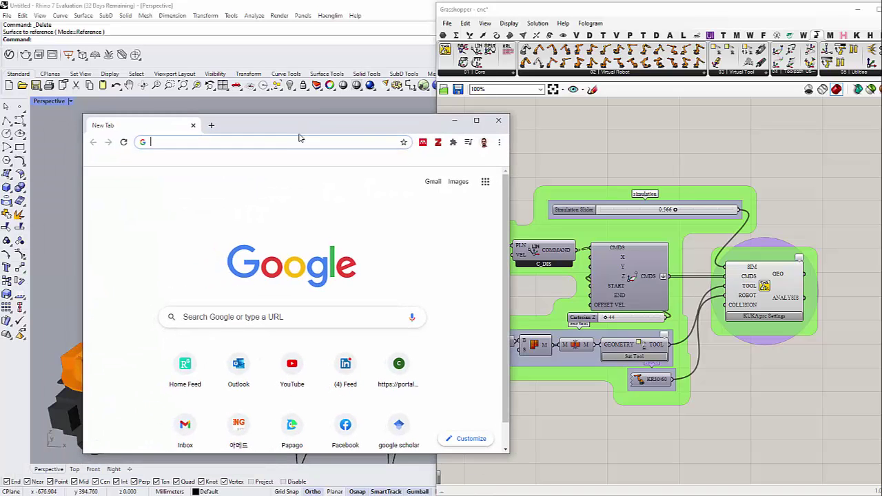
click(271, 142)
text(food)
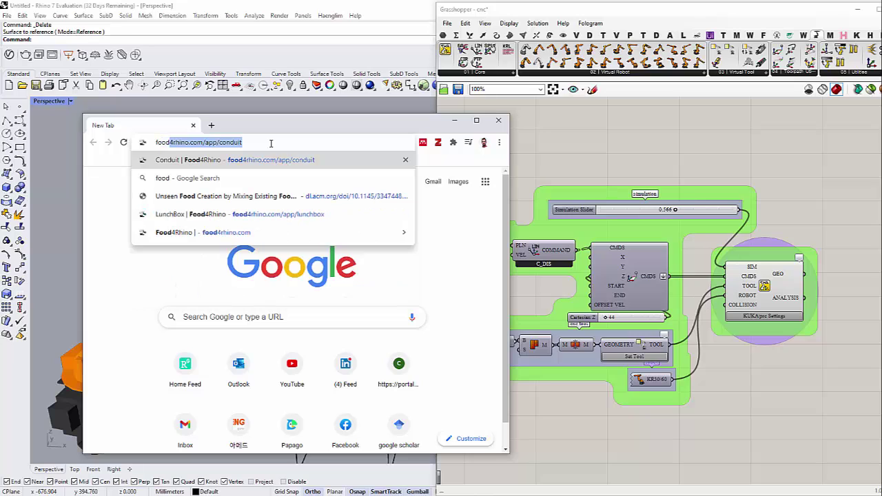
key(Return)
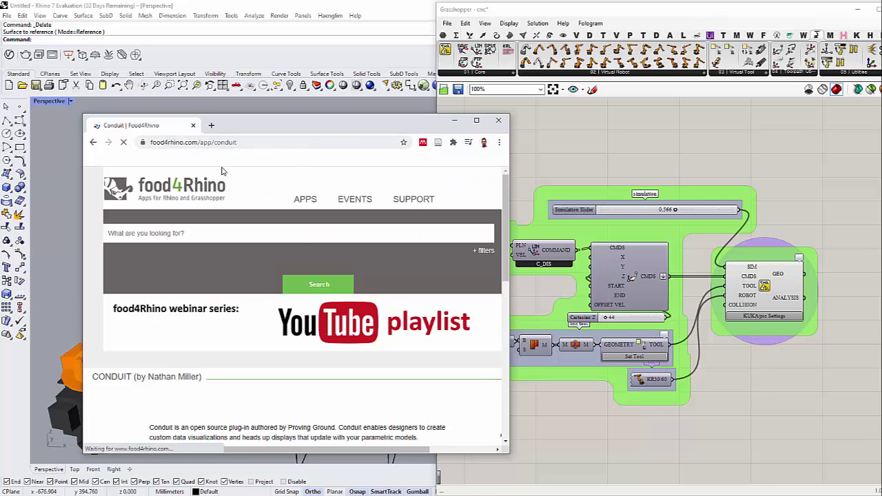
Search food4Rhino for "kukaprc" and open the KUKA|prc parametric robot control plugin page.
click(227, 234)
text(kukaprc)
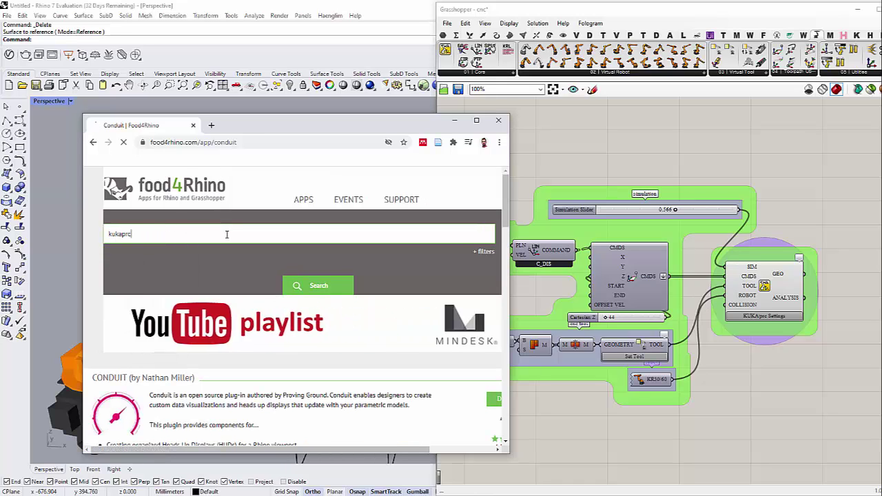
key(Return)
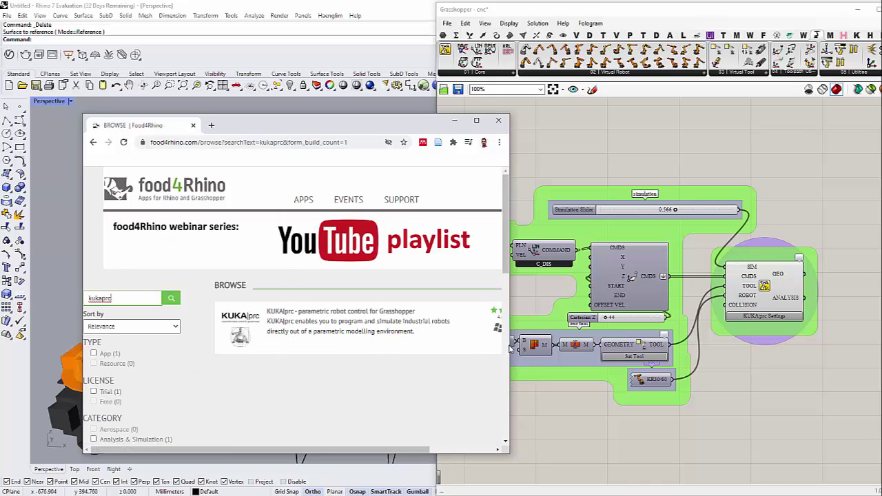
drag(510, 344, 753, 351)
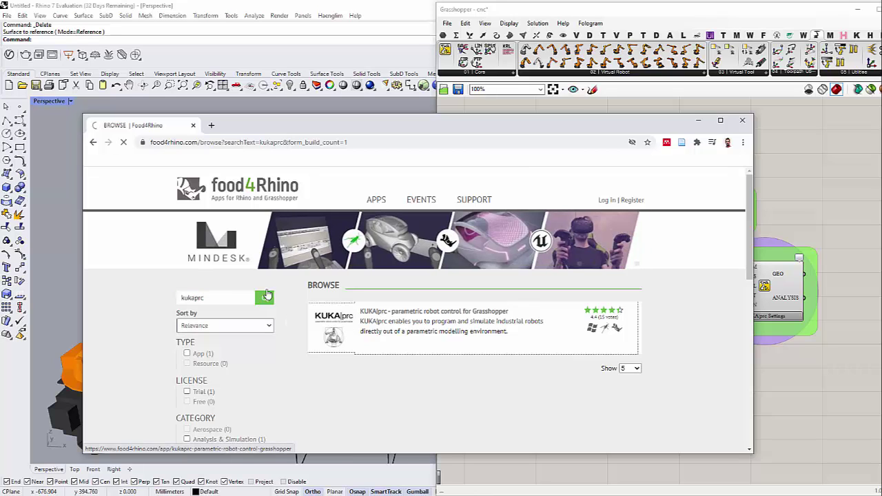
click(334, 345)
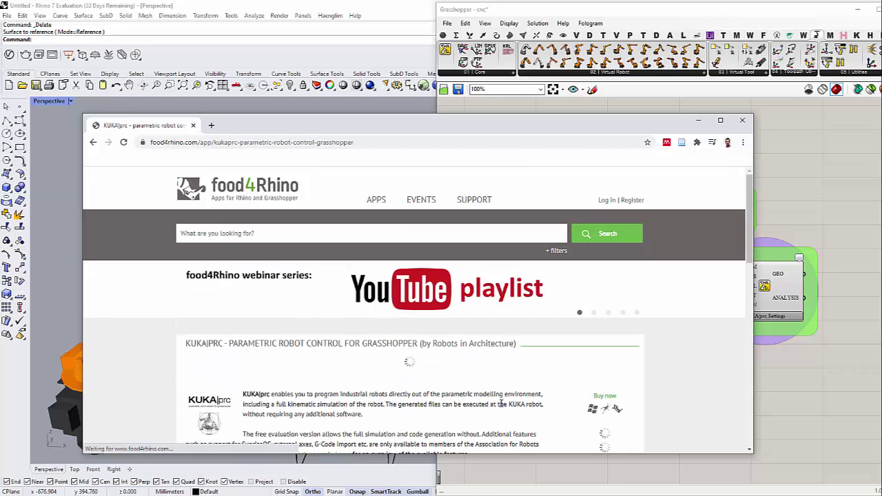
scroll(594, 375, down, 2)
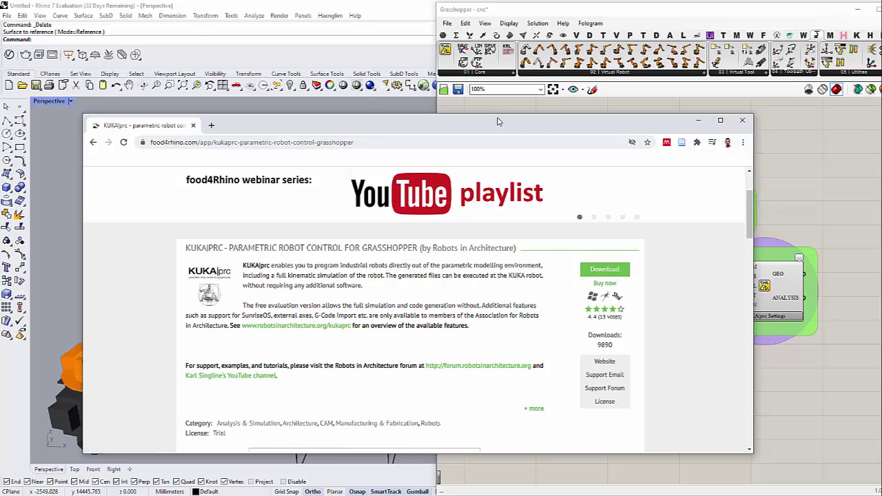
drag(502, 126, 522, 249)
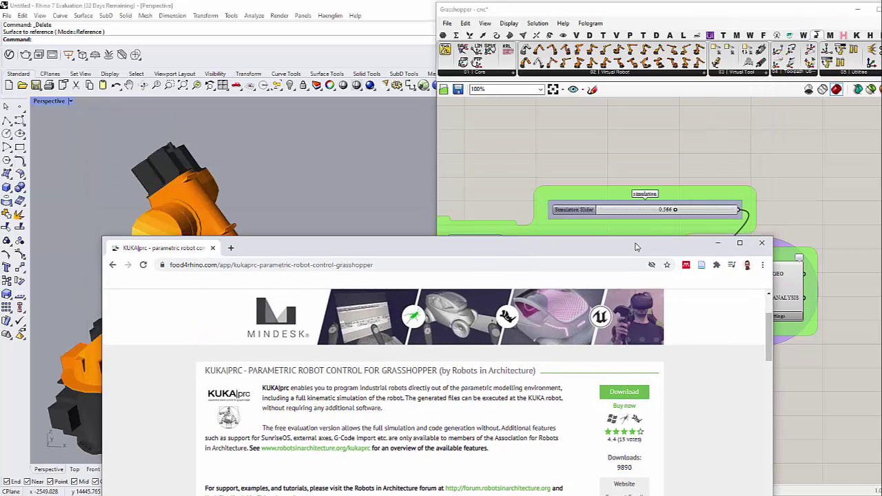
drag(636, 246, 634, 148)
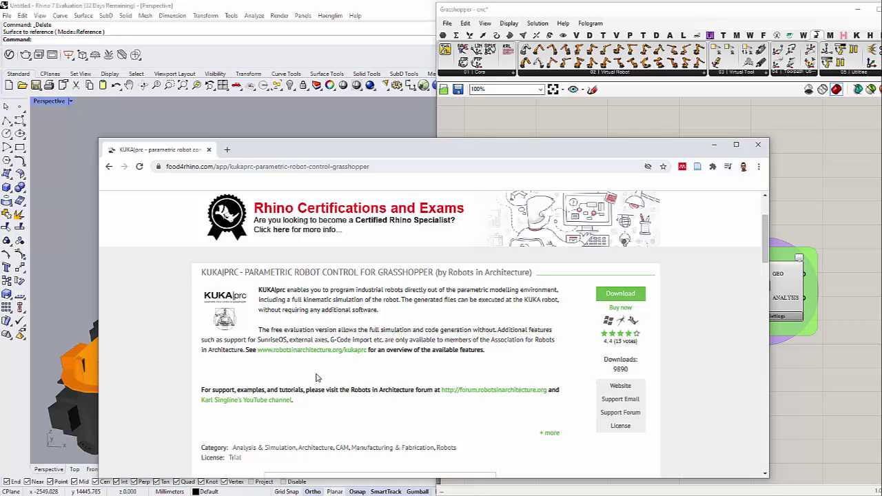
scroll(318, 377, down, 1)
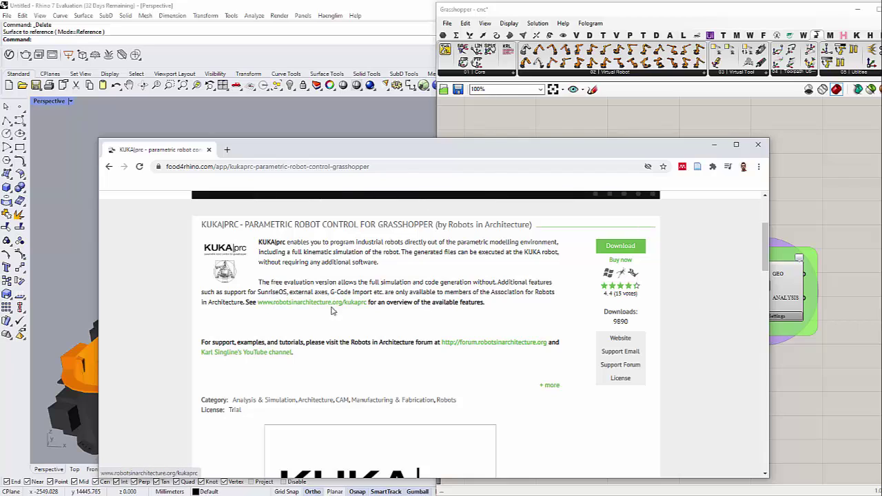
click(294, 305)
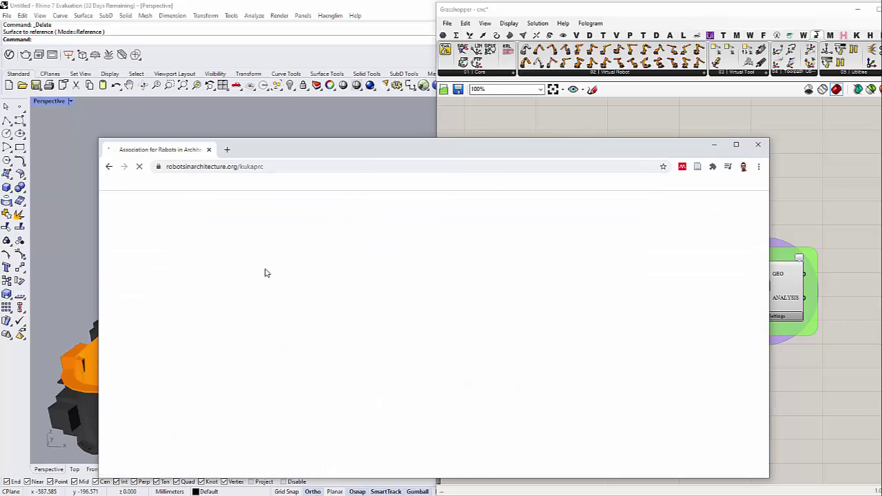
Look through the KUKA|prc features on the Robots in Architecture page, and return to the Rhino and Grasshopper windows.
scroll(460, 351, down, 2)
scroll(460, 350, down, 8)
scroll(349, 294, down, 10)
scroll(512, 423, down, 2)
scroll(421, 313, up, 5)
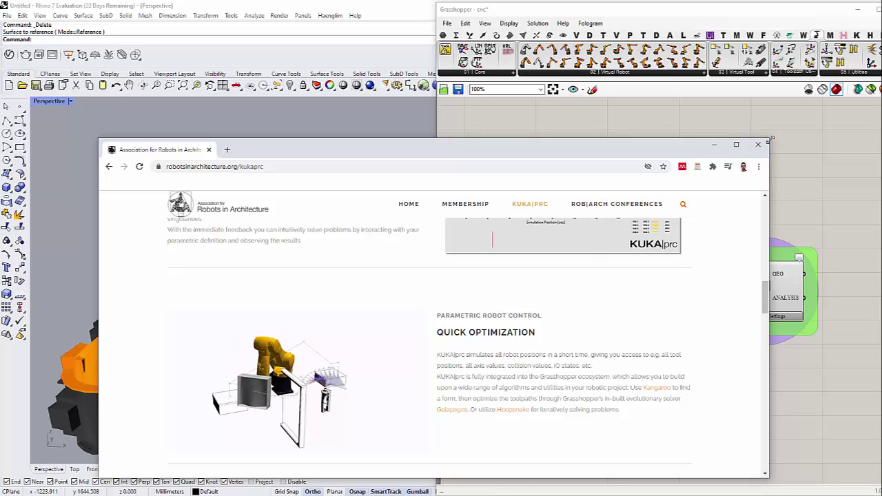
drag(770, 140, 659, 107)
scroll(605, 299, up, 3)
click(714, 166)
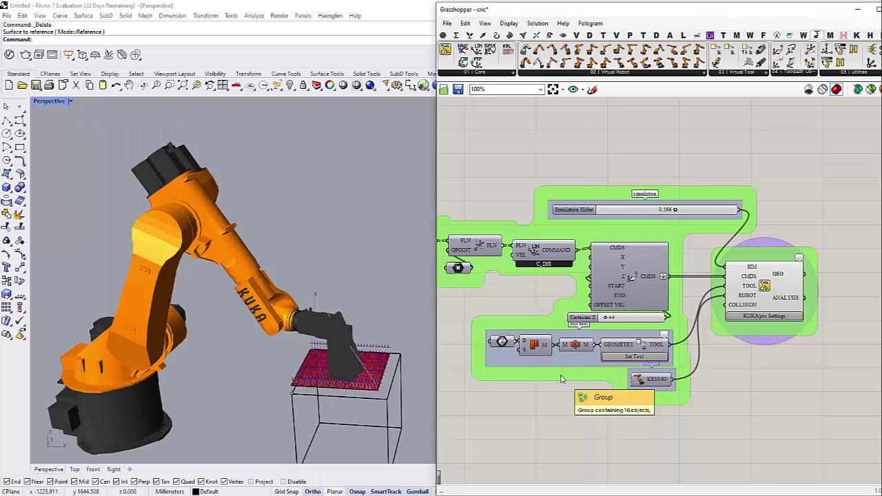
Inspect the robot's pose over the toolpath and the simulation part of the Grasshopper definition.
right_drag(528, 401, 513, 375)
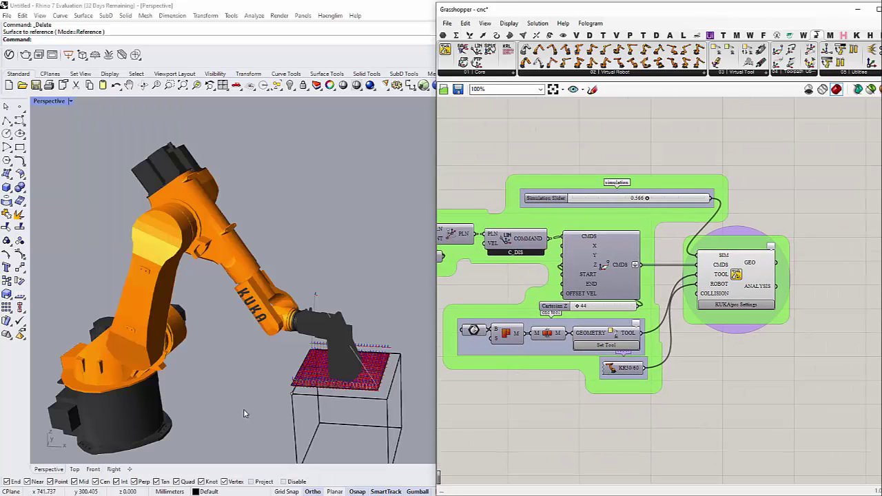
right_drag(244, 412, 308, 370)
scroll(294, 351, up, 5)
scroll(308, 368, down, 5)
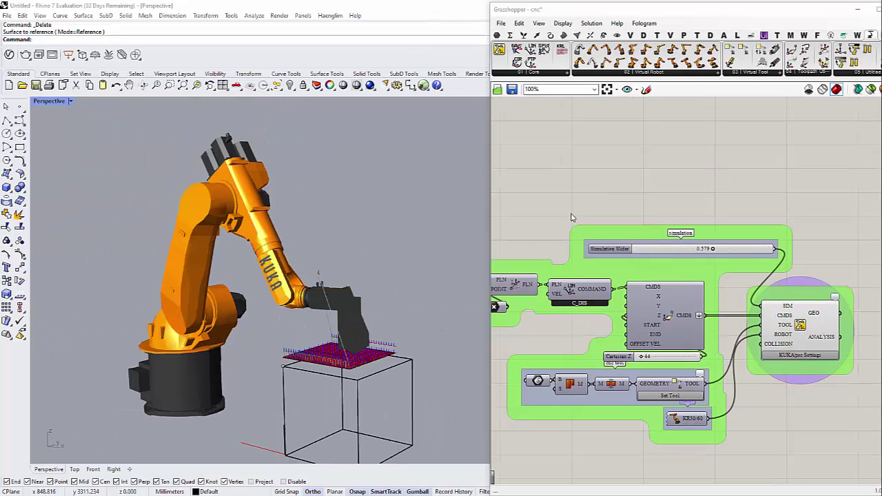
right_drag(570, 208, 572, 193)
right_drag(648, 269, 656, 291)
scroll(696, 275, up, 2)
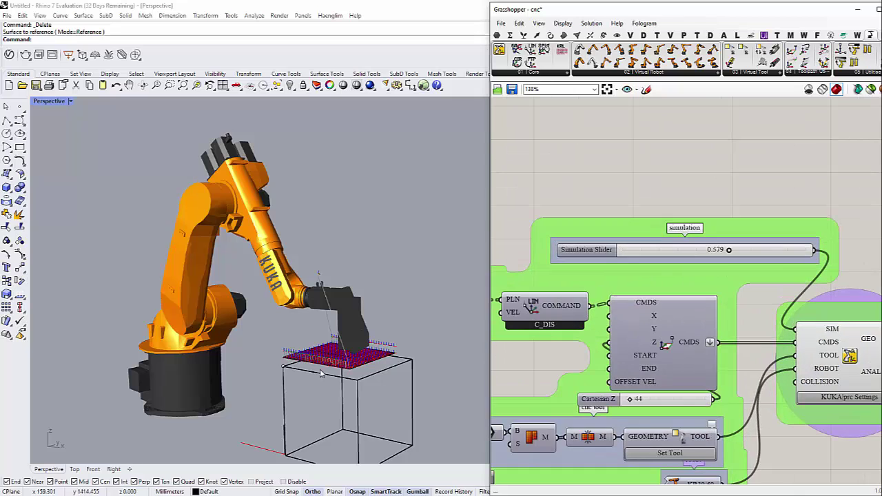
Set the simulation slider to 0.250 and inspect the robot's pose over the toolpath from several angles.
right_drag(357, 346, 360, 365)
scroll(363, 341, up, 3)
scroll(364, 316, down, 6)
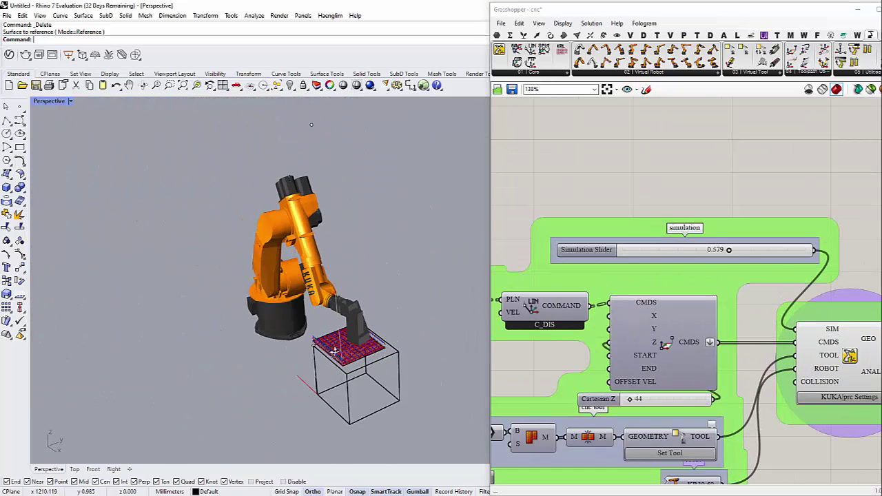
drag(723, 257, 668, 255)
scroll(313, 343, down, 1)
scroll(324, 346, up, 5)
scroll(324, 346, down, 4)
right_drag(345, 350, 324, 346)
scroll(324, 347, up, 5)
scroll(325, 346, up, 2)
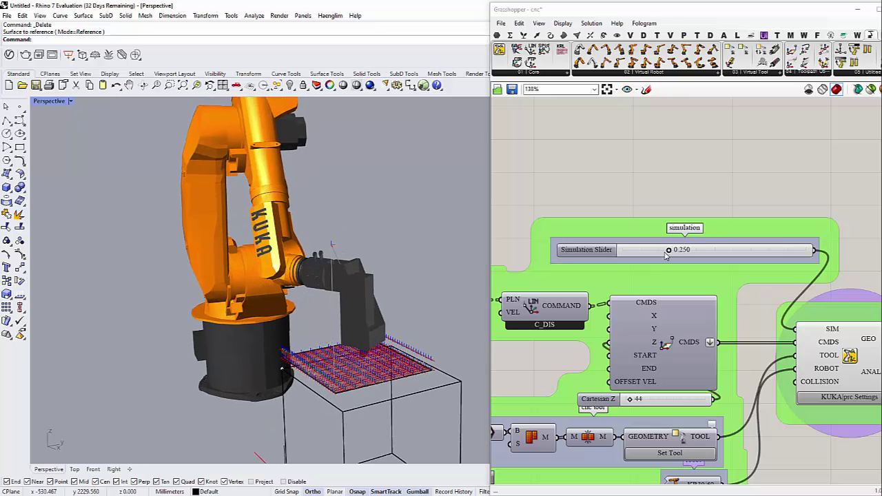
Reset the simulation slider to 0.000, then run the robot through the full toolpath to 1.000.
drag(666, 255, 621, 254)
scroll(251, 364, down, 3)
mouse_move(250, 363)
right_down()
mouse_move(260, 402)
mouse_move(267, 389)
mouse_move(252, 378)
right_up()
scroll(267, 389, up, 5)
scroll(267, 390, down, 5)
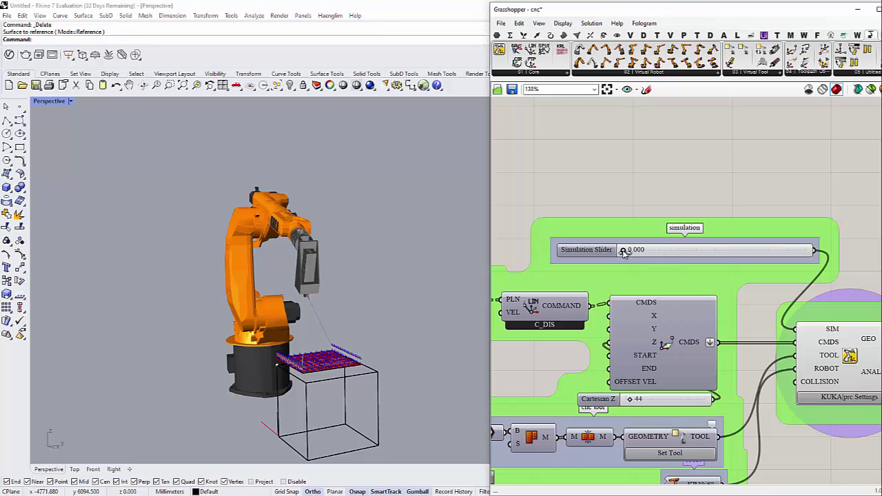
drag(623, 252, 814, 255)
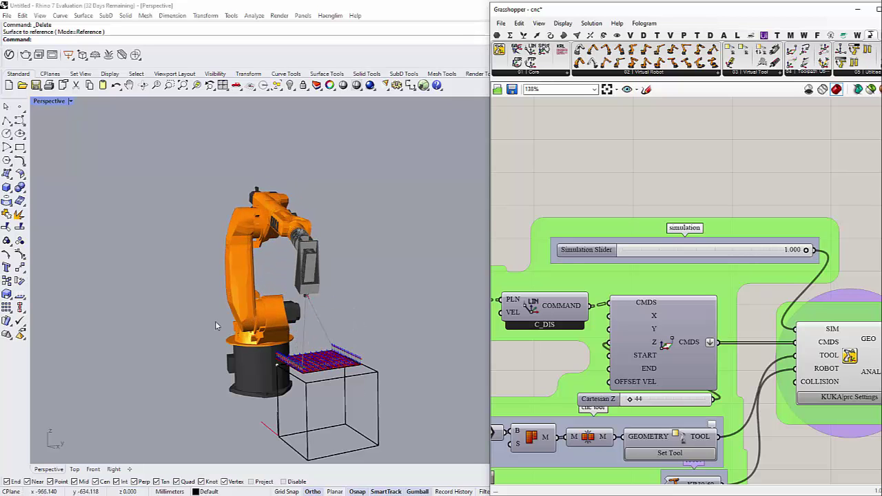
right_drag(297, 330, 307, 348)
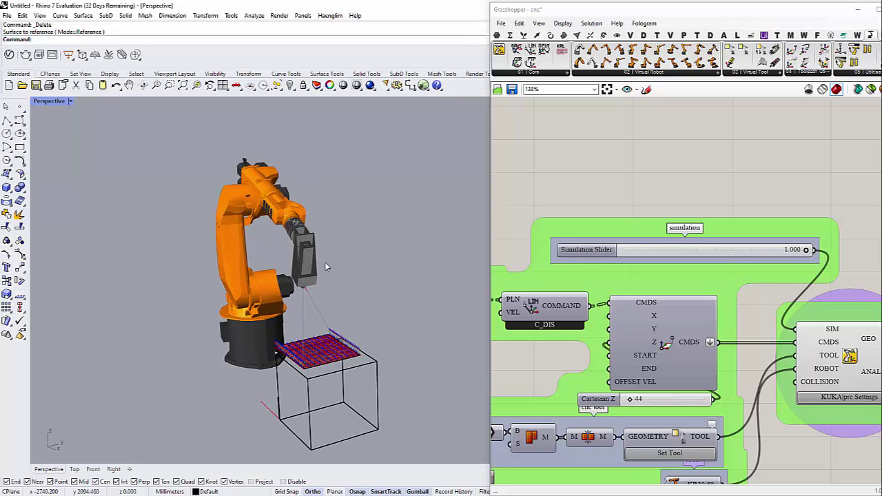
right_drag(327, 319, 331, 322)
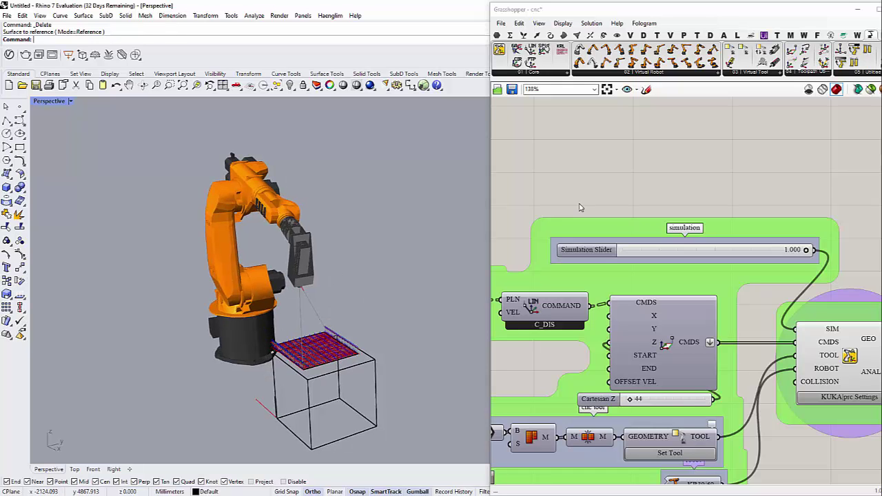
Create a new empty Grasshopper document.
right_drag(568, 165, 584, 171)
click(501, 23)
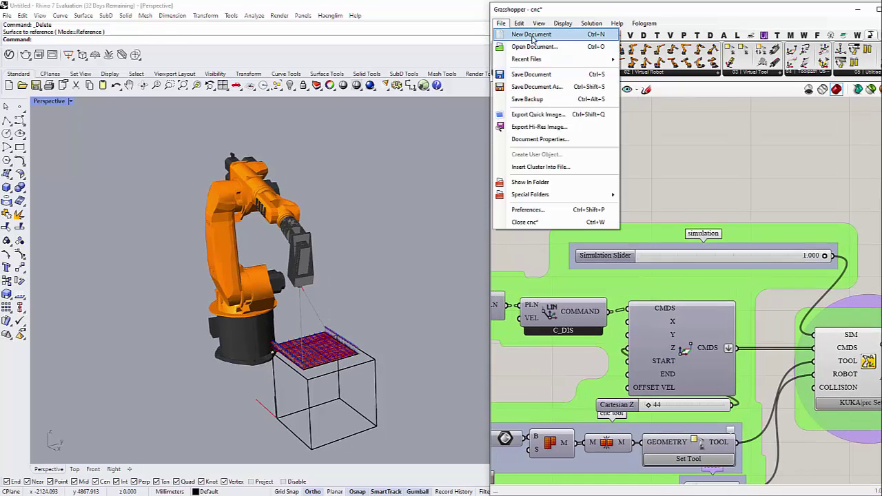
click(530, 32)
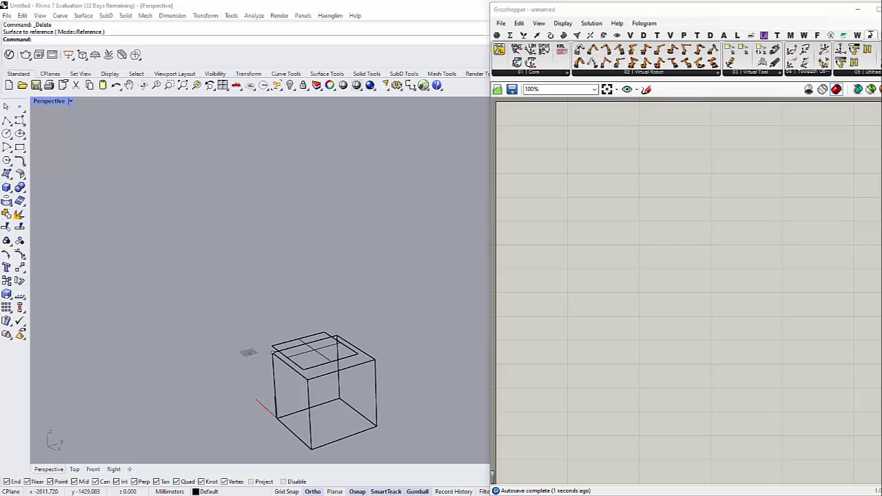
Place a KUKA|prc CORE component on the empty canvas.
mouse_move(546, 283)
right_down()
mouse_move(563, 325)
mouse_move(553, 290)
right_up()
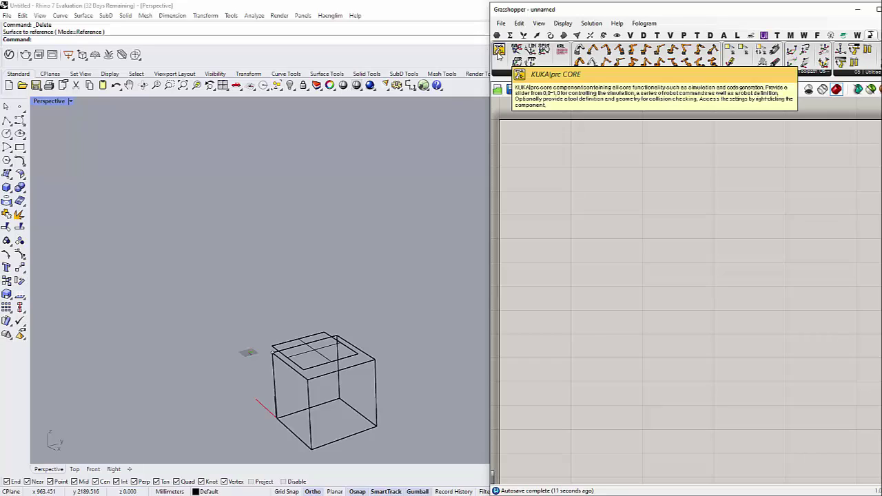
drag(499, 55, 758, 298)
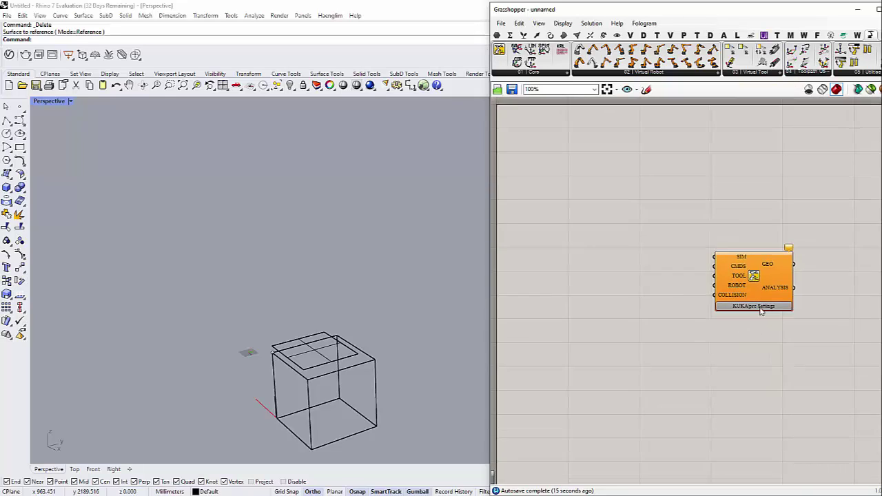
scroll(761, 294, up, 2)
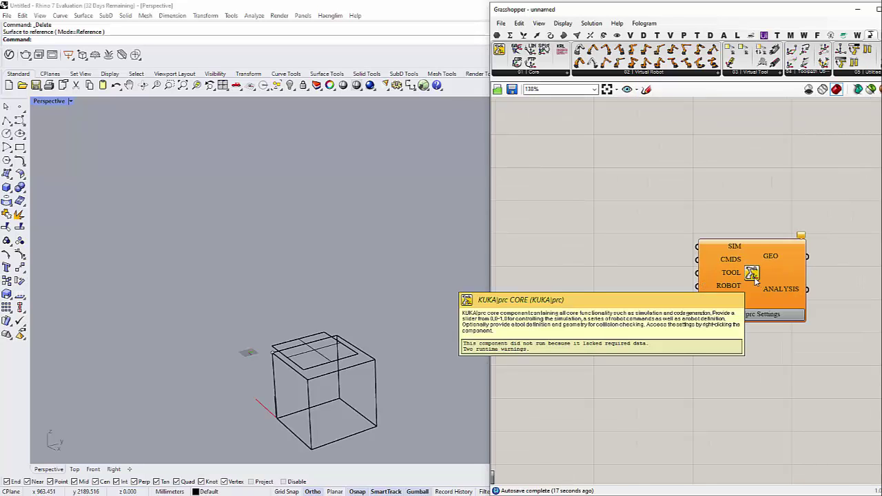
drag(755, 278, 761, 254)
click(716, 331)
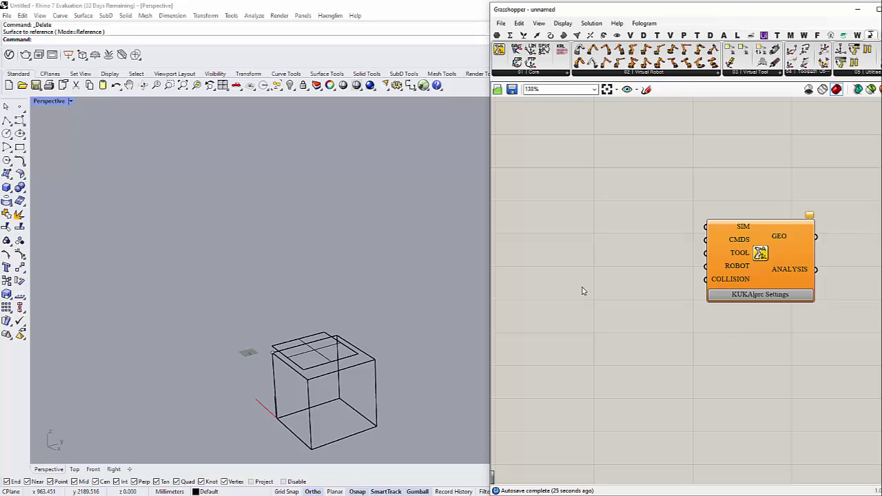
text(4View)
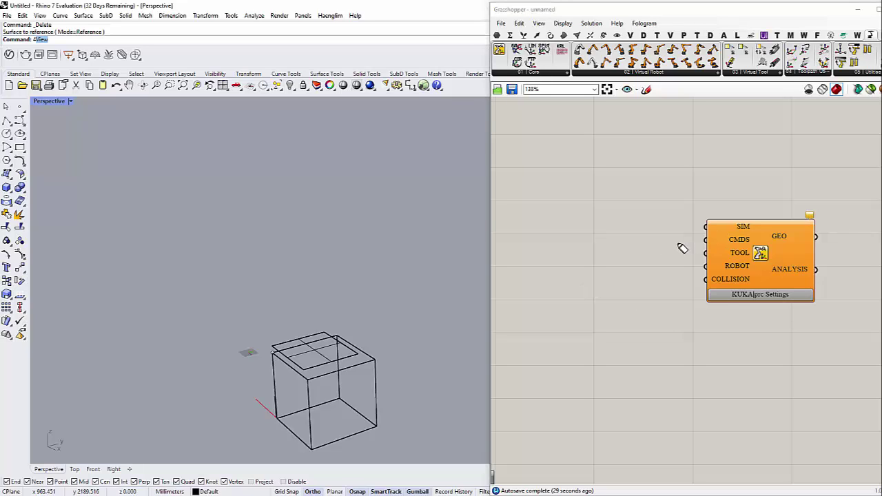
mouse_move(630, 224)
mouse_down()
mouse_move(678, 214)
mouse_move(688, 235)
mouse_up()
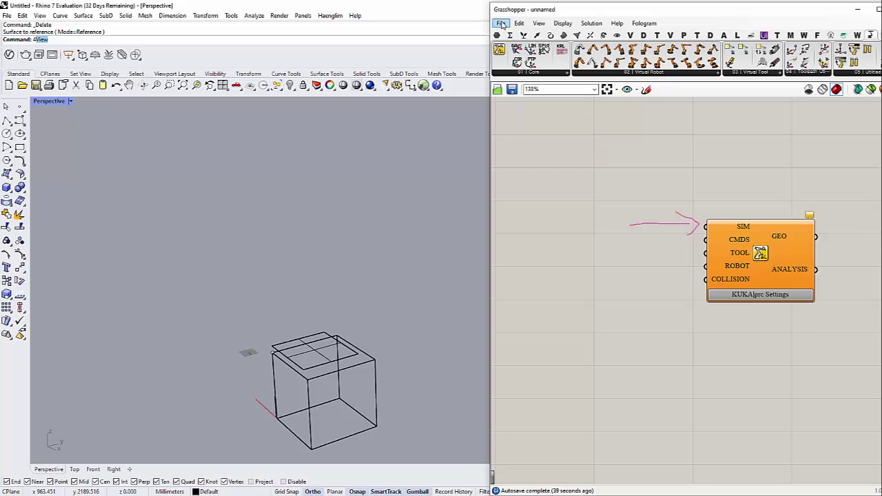
Turn on Draw Full Names for the components on the canvas.
click(562, 23)
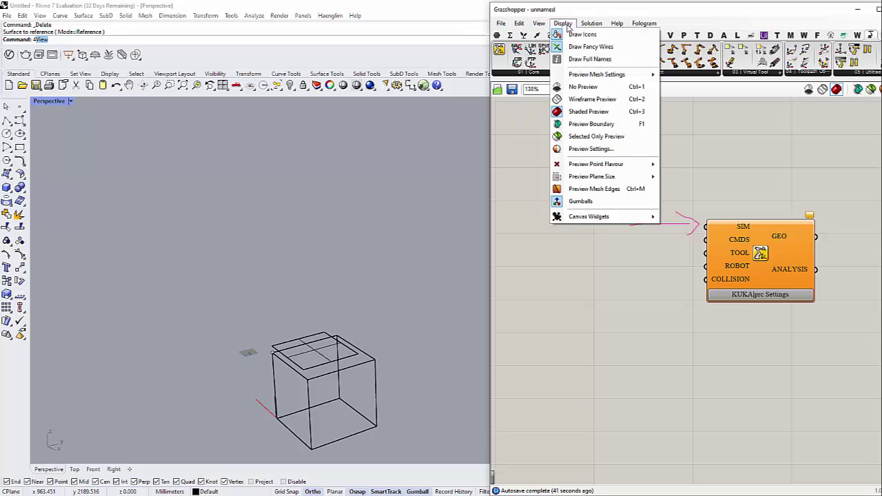
click(579, 59)
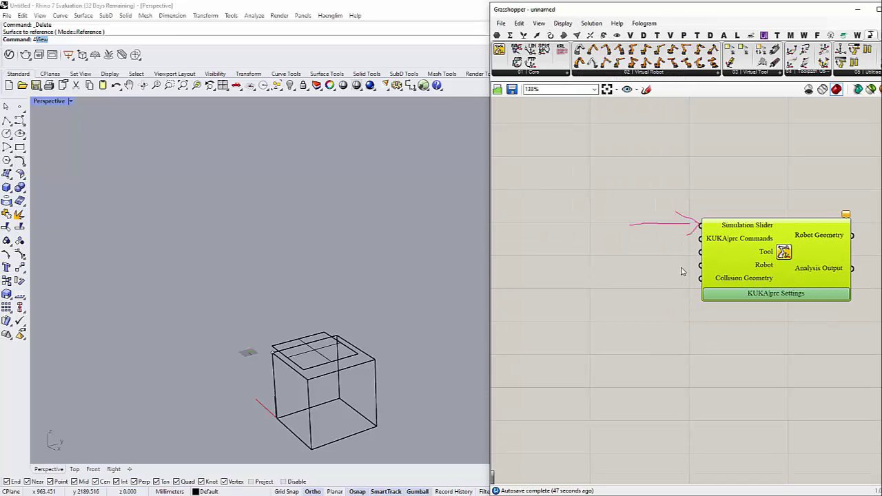
text(44)
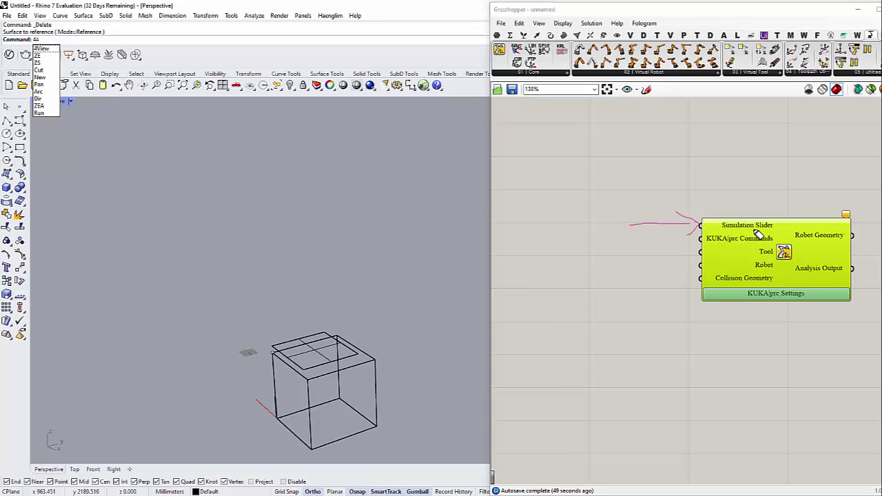
click(640, 250)
drag(635, 244, 696, 234)
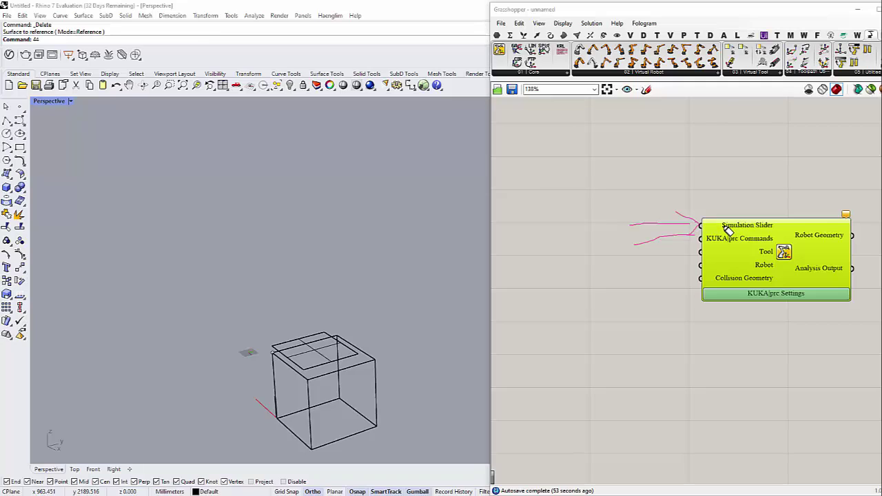
mouse_move(674, 229)
mouse_down()
mouse_move(692, 238)
mouse_move(680, 243)
mouse_up()
mouse_move(643, 256)
mouse_down()
mouse_move(688, 248)
mouse_move(672, 261)
mouse_up()
mouse_move(572, 244)
mouse_down()
mouse_move(586, 261)
mouse_move(592, 236)
mouse_move(612, 235)
mouse_move(633, 255)
mouse_up()
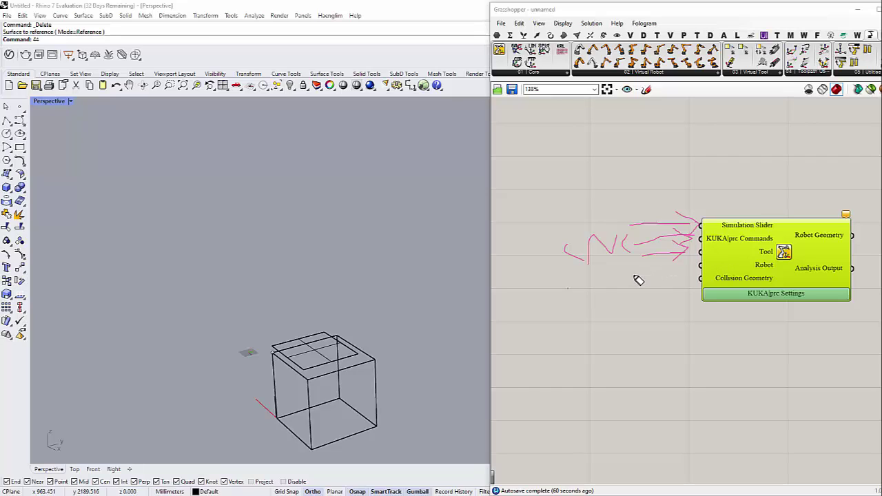
mouse_move(641, 278)
mouse_down()
mouse_move(692, 265)
mouse_move(682, 259)
mouse_move(687, 276)
mouse_up()
mouse_move(644, 289)
mouse_down()
mouse_move(697, 278)
mouse_move(680, 277)
mouse_move(698, 291)
mouse_up()
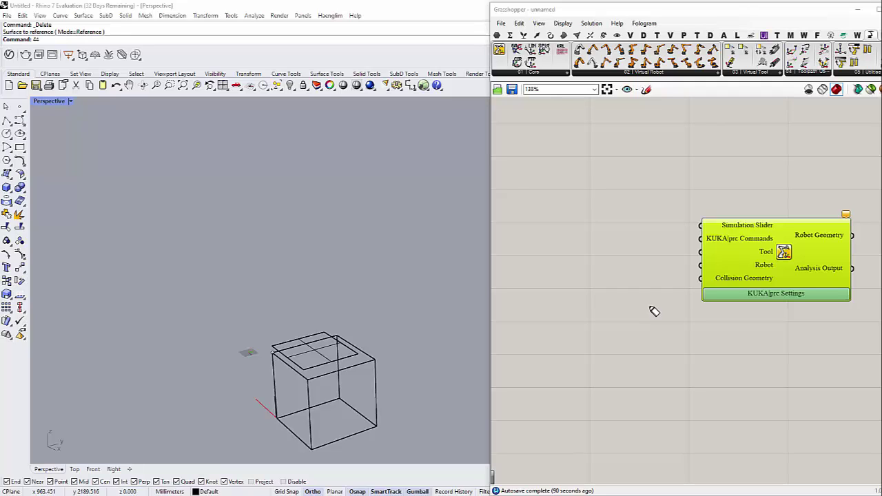
right_click(684, 307)
Add a Number Slider beside the KUKA|prc CORE component and connect it to the Simulation Slider input.
right_drag(680, 254, 683, 265)
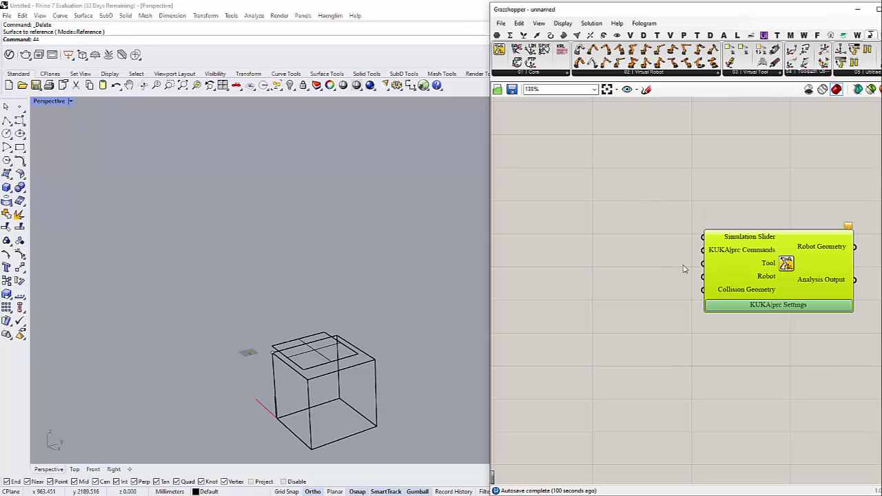
drag(770, 275, 733, 263)
click(671, 278)
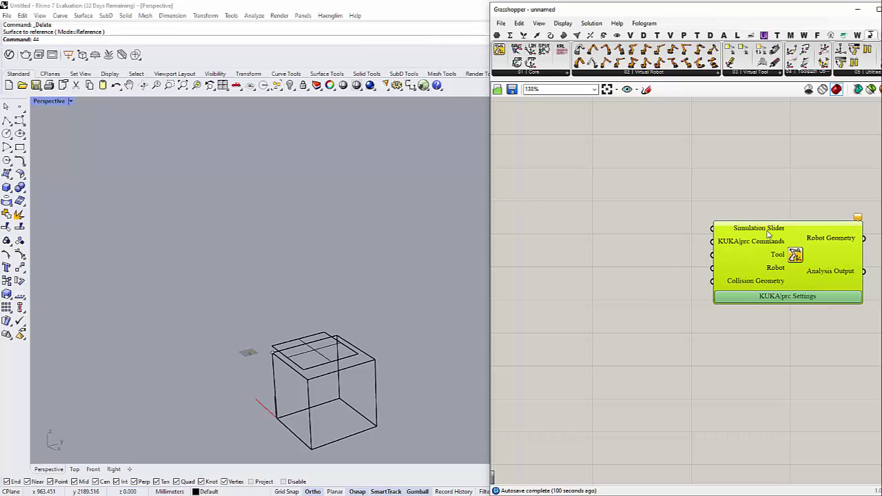
double_click(629, 213)
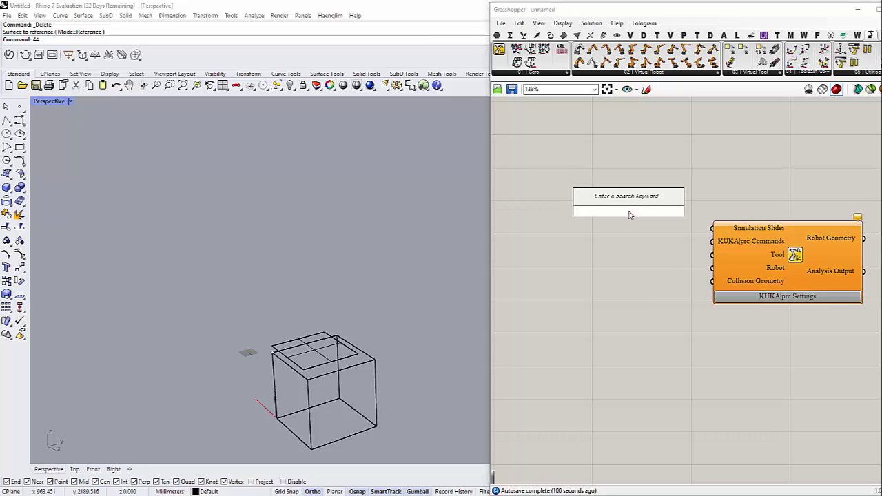
click(496, 35)
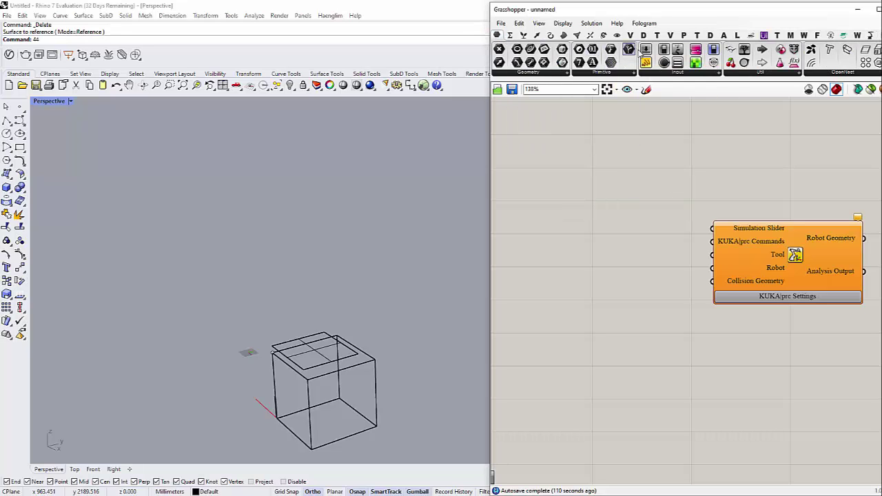
drag(646, 51, 586, 215)
drag(683, 210, 712, 228)
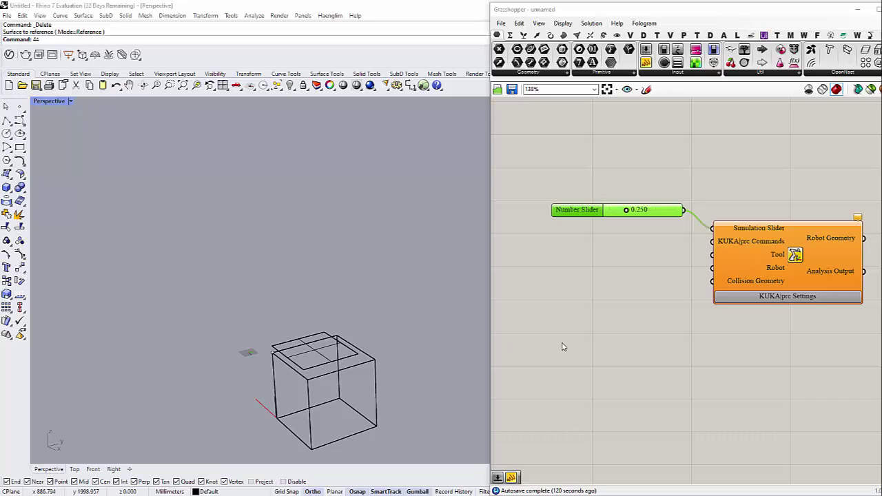
Set the number slider to 0.460 and move it level with the Simulation Slider input.
mouse_move(627, 213)
mouse_down()
mouse_move(651, 210)
mouse_move(628, 210)
mouse_move(639, 210)
mouse_up()
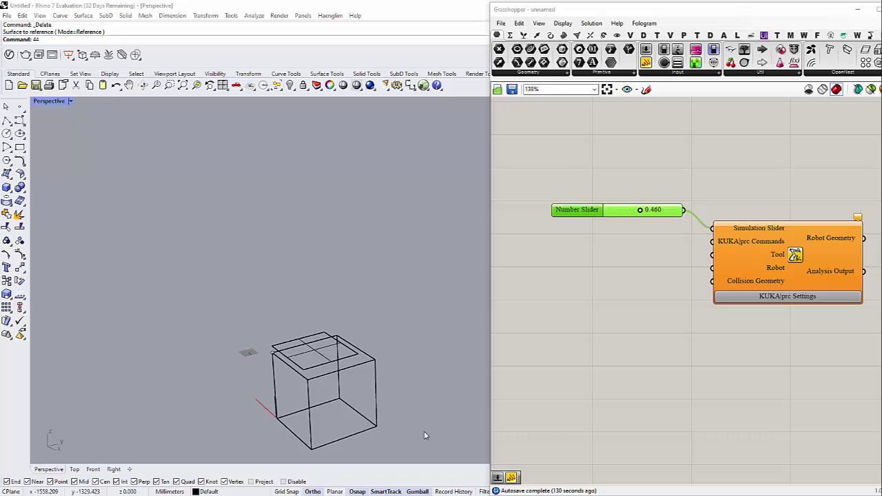
click(723, 344)
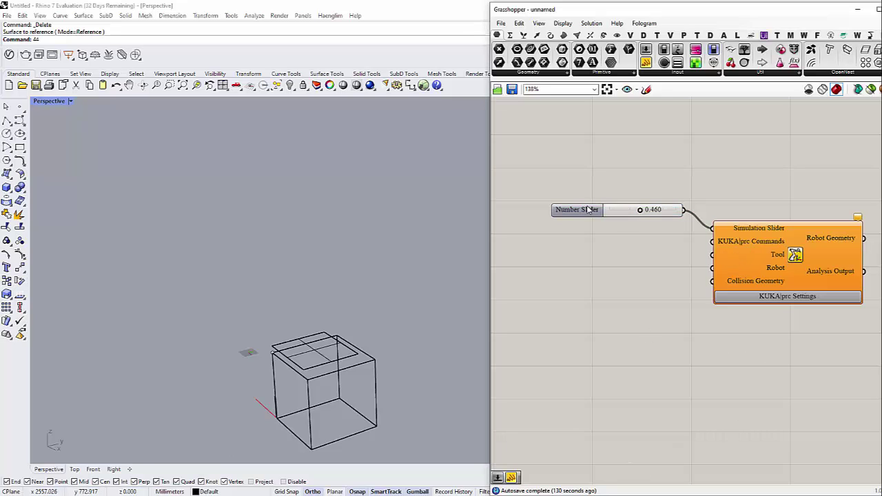
drag(587, 211, 591, 225)
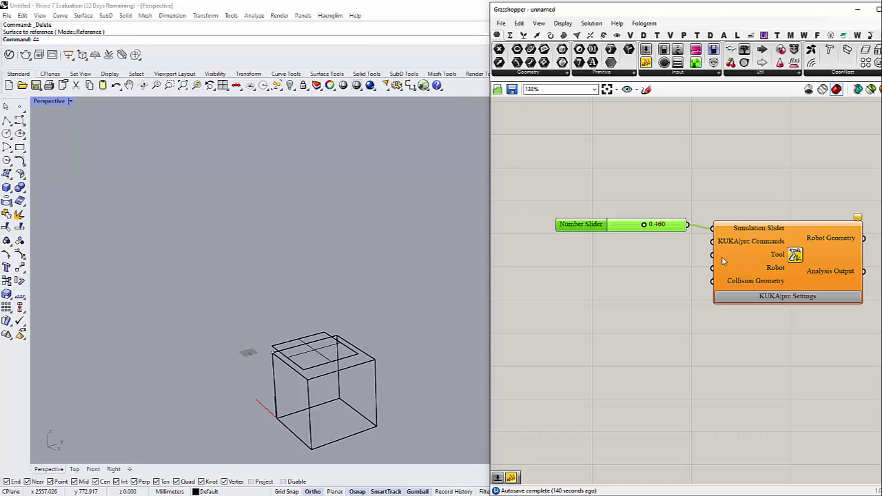
click(655, 266)
right_drag(653, 266, 662, 272)
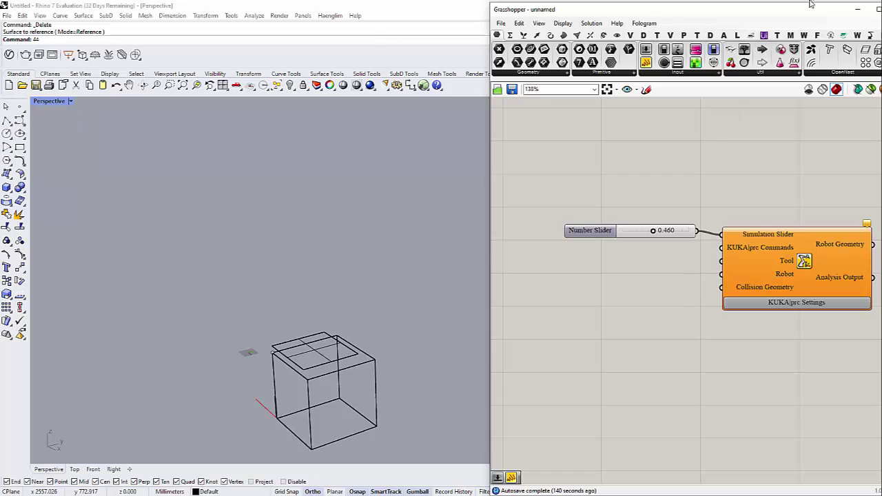
Move the Grasshopper window off the Rhino layer list and turn on the toolnerb layer.
drag(798, 19, 663, 146)
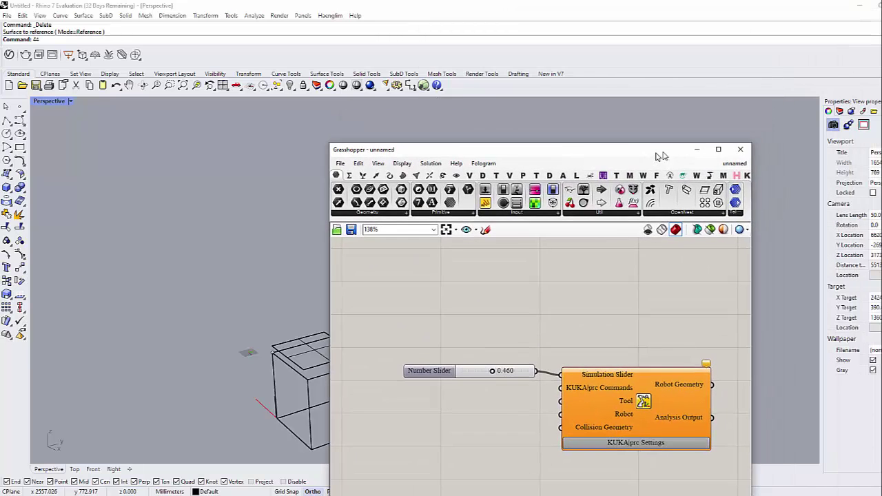
click(852, 100)
click(874, 339)
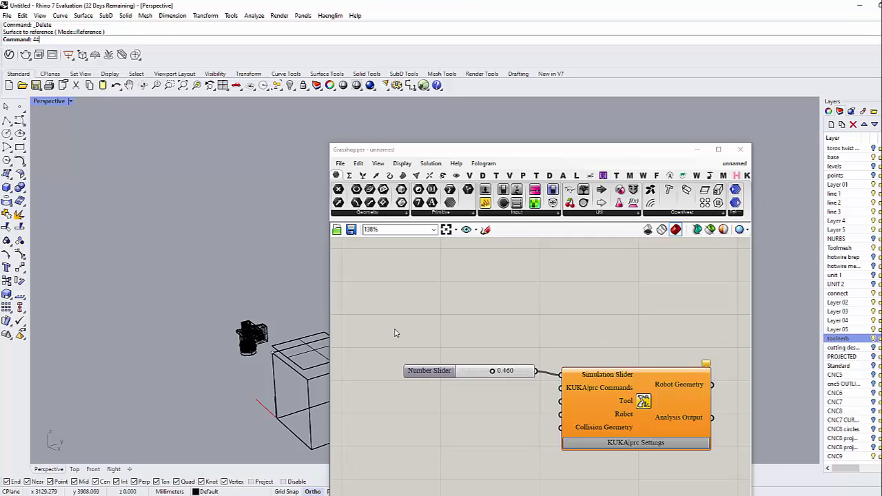
Select the tool geometry to highlight it, switch the Perspective viewport to Shaded display, and clear the selection.
right_drag(188, 372, 205, 382)
scroll(205, 382, up, 2)
drag(233, 372, 121, 211)
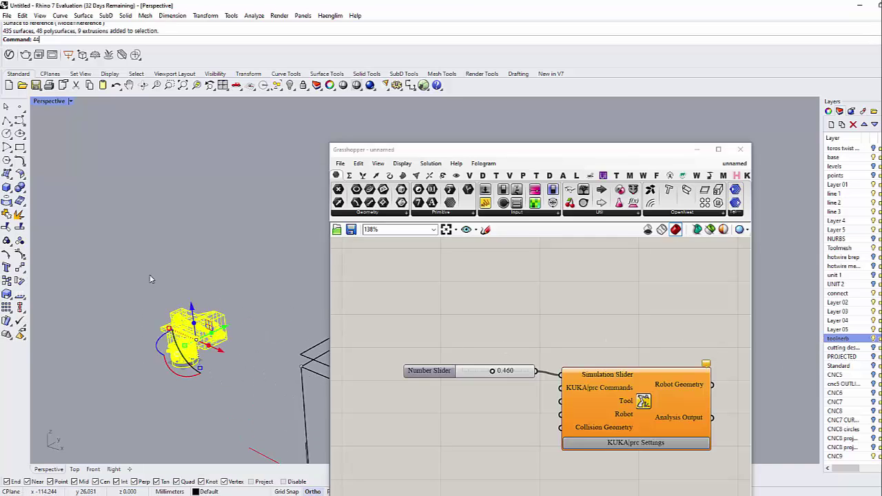
click(48, 101)
click(69, 147)
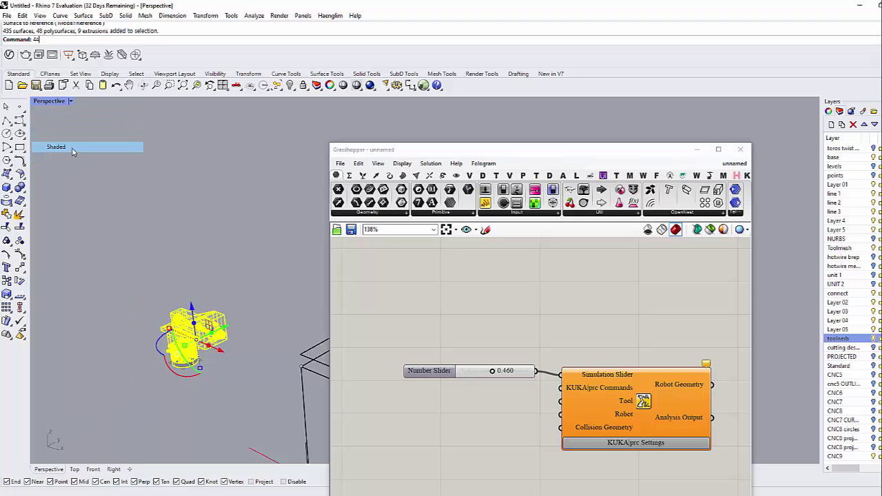
click(119, 358)
right_drag(119, 360, 97, 350)
scroll(119, 348, up, 6)
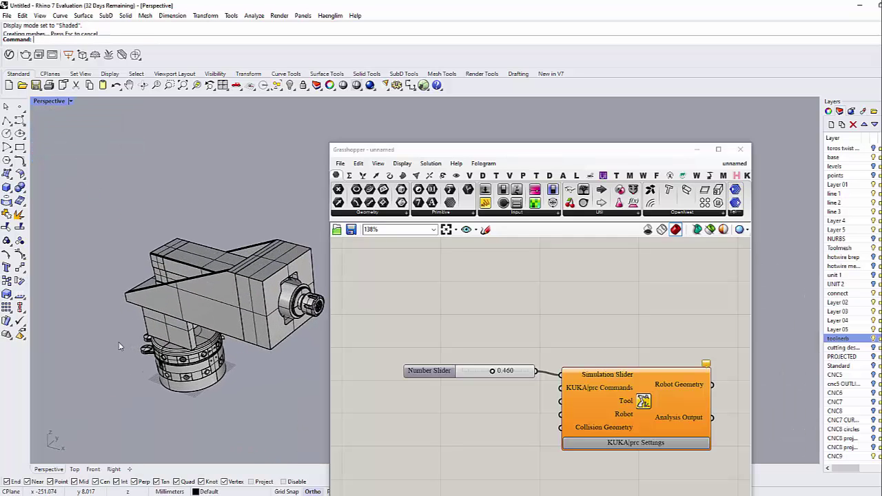
Inspect the shaded spindle tool, minimise the Grasshopper window, and select the whole tool in the Perspective viewport.
scroll(181, 313, up, 1)
right_drag(283, 333, 261, 397)
scroll(166, 346, down, 5)
scroll(260, 397, up, 5)
right_drag(206, 389, 233, 381)
click(697, 149)
drag(114, 282, 113, 288)
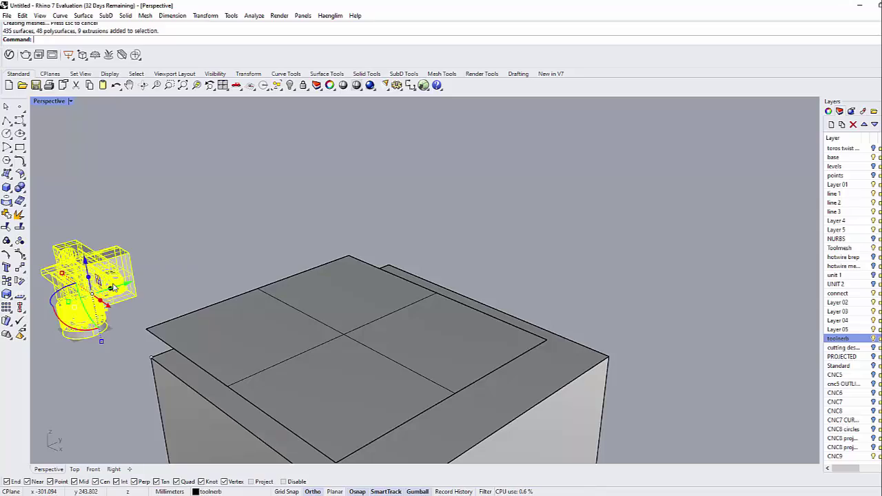
Zoom to the selected tool, clear the selection, and inspect its spindle and mounting base from several sides.
text(z)
key(Return)
text(s)
key(Return)
mouse_move(362, 329)
right_down()
mouse_move(145, 300)
mouse_move(259, 259)
mouse_move(441, 310)
right_up()
click(319, 317)
mouse_move(319, 317)
right_down()
mouse_move(372, 310)
mouse_move(430, 276)
mouse_move(496, 358)
mouse_move(557, 370)
mouse_move(538, 345)
mouse_move(488, 330)
mouse_move(506, 295)
mouse_move(399, 340)
mouse_move(585, 364)
mouse_move(620, 337)
mouse_move(508, 330)
mouse_move(486, 276)
right_up()
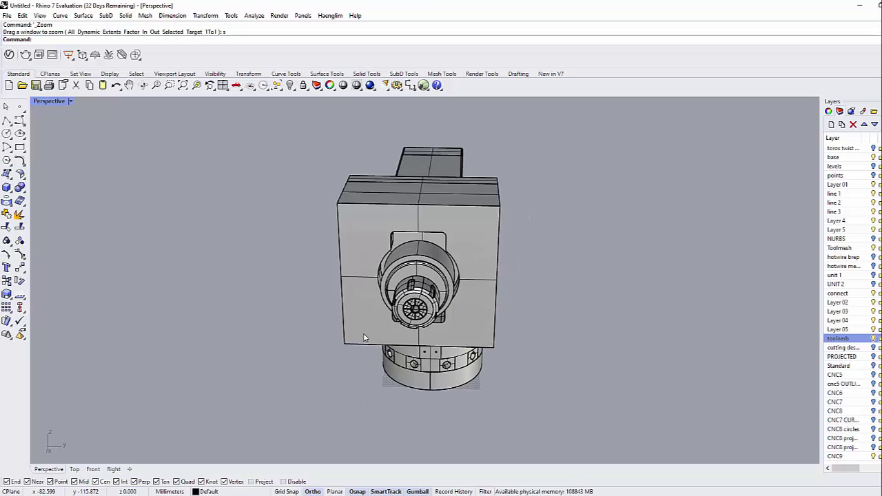
right_drag(394, 350, 483, 336)
right_drag(454, 224, 439, 303)
click(489, 268)
click(469, 359)
right_drag(442, 396, 422, 396)
Switch the Perspective viewport to Wireframe display and examine where the tool's round base sits relative to the origin.
click(69, 102)
click(55, 137)
scroll(422, 399, up, 5)
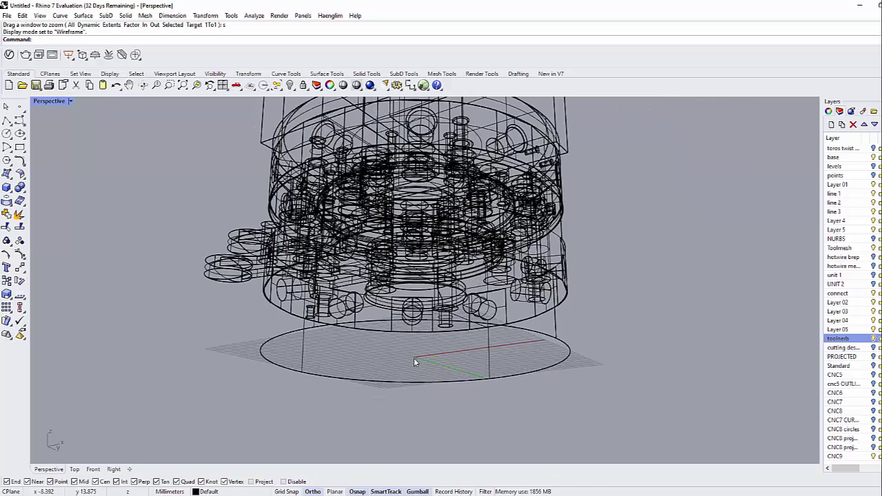
scroll(429, 368, down, 8)
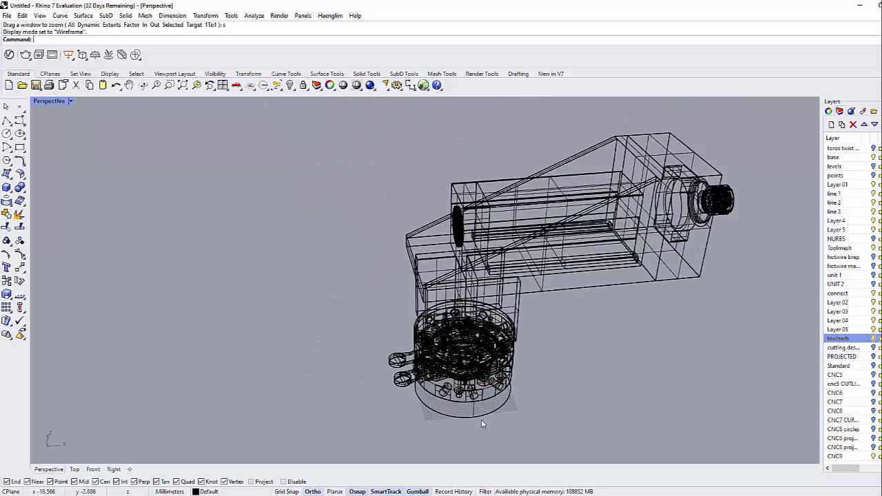
right_drag(480, 420, 349, 370)
scroll(425, 390, down, 5)
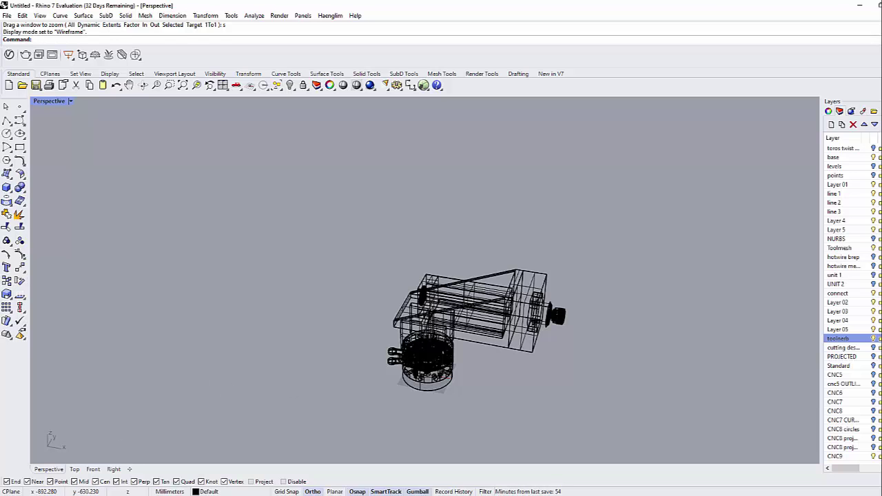
Switch back to Grasshopper and open the finished cnc definition at its tool and robot component groups.
key(alt+Tab)
right_drag(525, 330, 574, 255)
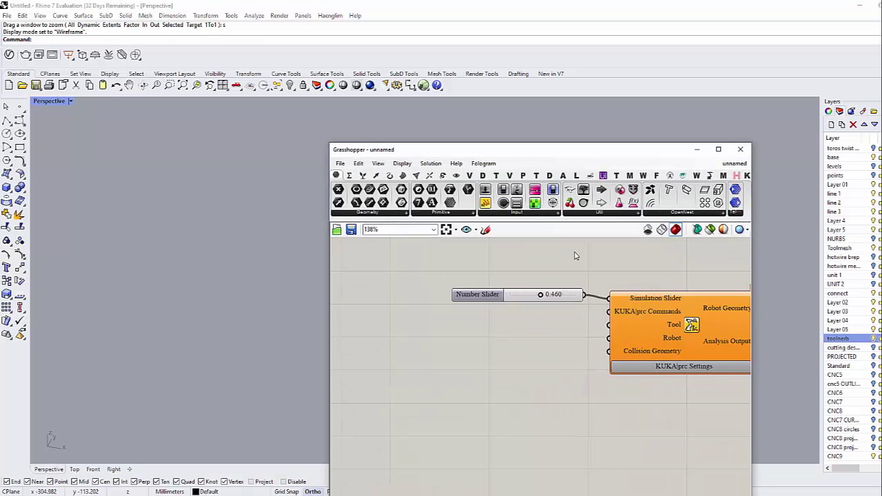
scroll(577, 265, down, 5)
right_drag(531, 324, 479, 351)
click(734, 164)
click(766, 256)
scroll(544, 359, down, 3)
scroll(544, 358, up, 8)
scroll(545, 357, down, 2)
click(580, 373)
middle_click(579, 373)
click(619, 373)
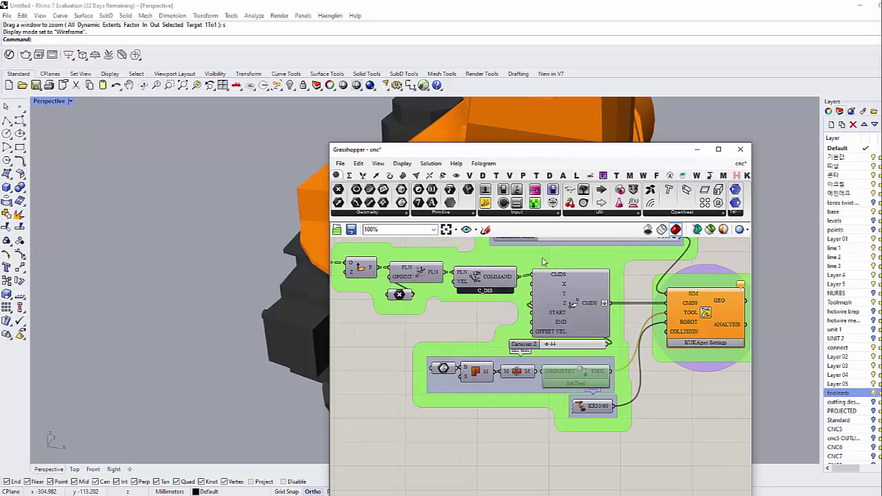
Move the Grasshopper window off the robot and examine the wrist flange where the tool mounts.
drag(473, 159, 595, 182)
scroll(373, 297, down, 5)
scroll(288, 252, up, 4)
scroll(288, 252, up, 8)
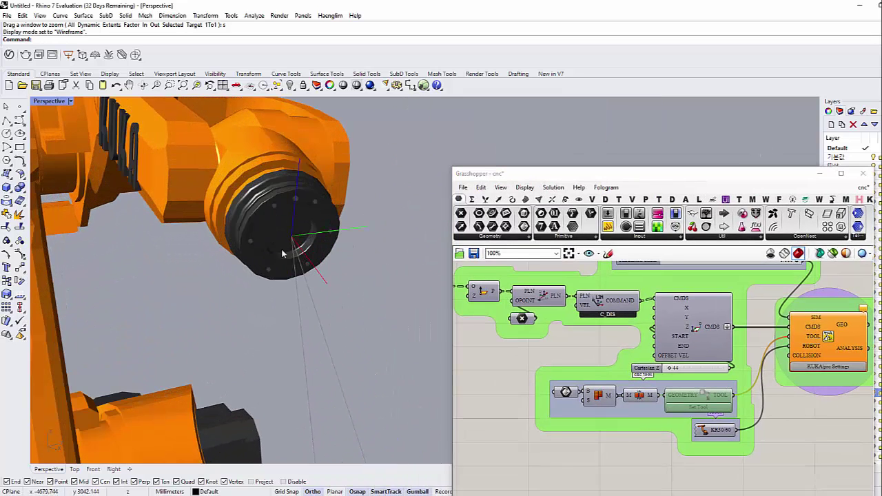
scroll(320, 253, down, 5)
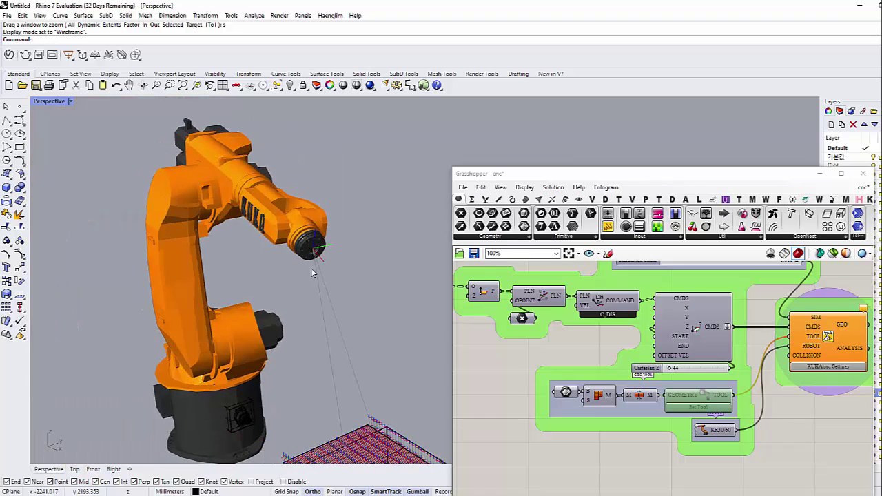
scroll(313, 249, up, 2)
scroll(313, 250, up, 2)
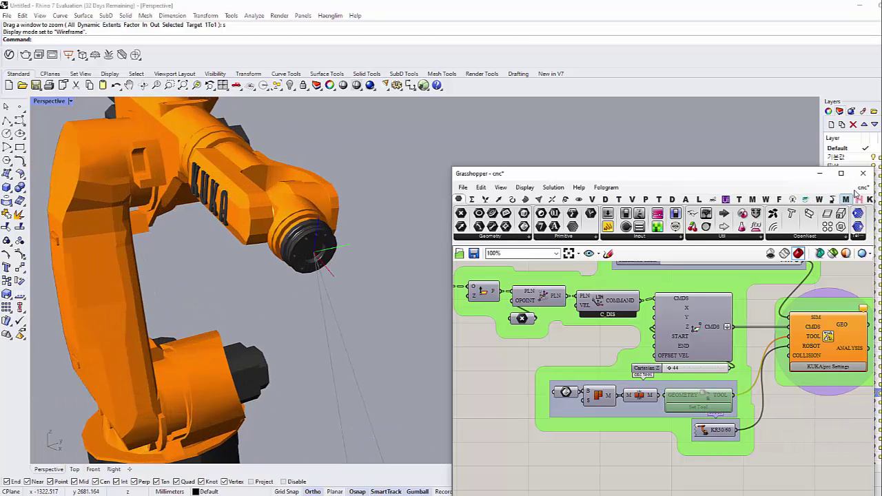
Return to the unnamed definition, zoom in on the KUKA|prc core component, and move the Grasshopper window clear of the tool.
mouse_move(863, 191)
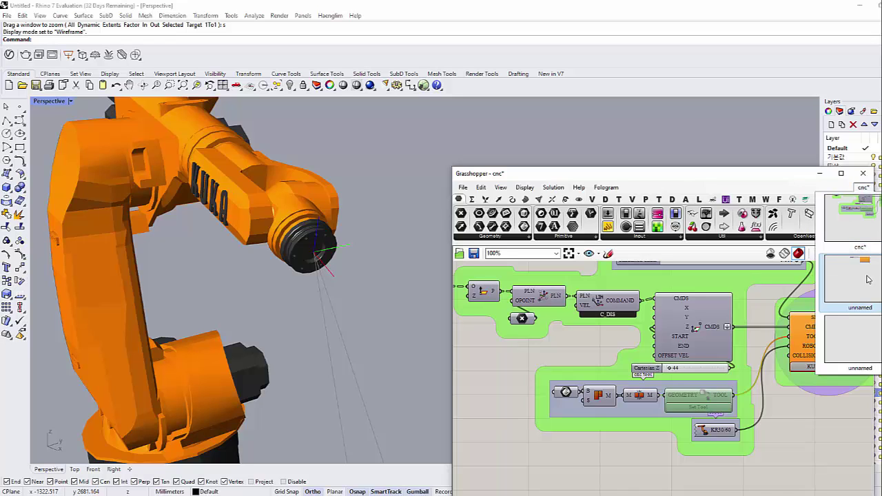
click(867, 279)
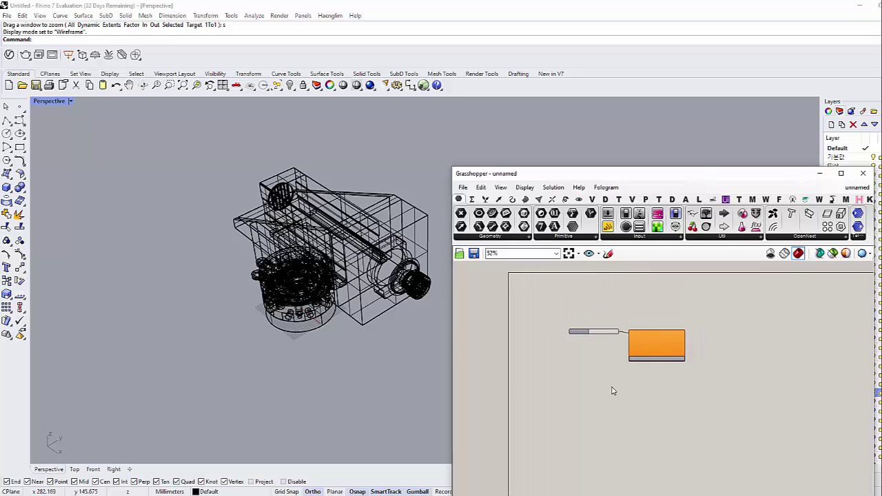
scroll(626, 376, up, 5)
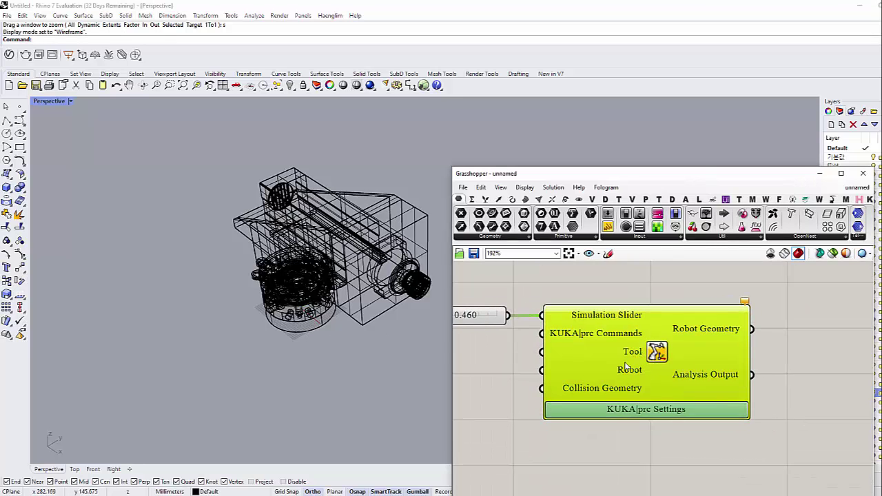
drag(569, 173, 583, 90)
right_drag(632, 299, 640, 302)
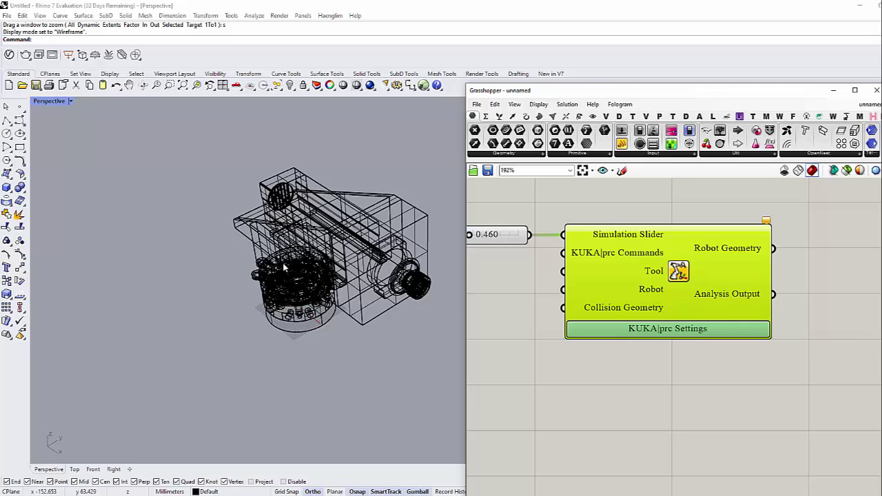
Select the tool geometry, zoom to it, clear the selection, and inspect the whole wireframe.
scroll(279, 307, down, 3)
scroll(278, 311, down, 2)
scroll(304, 317, up, 5)
drag(308, 322, 303, 325)
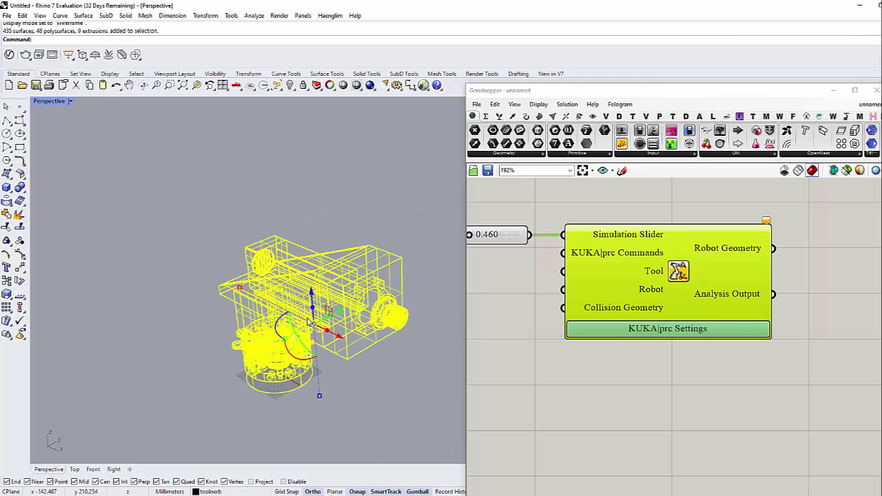
text(z)
key(Return)
text(s)
key(Return)
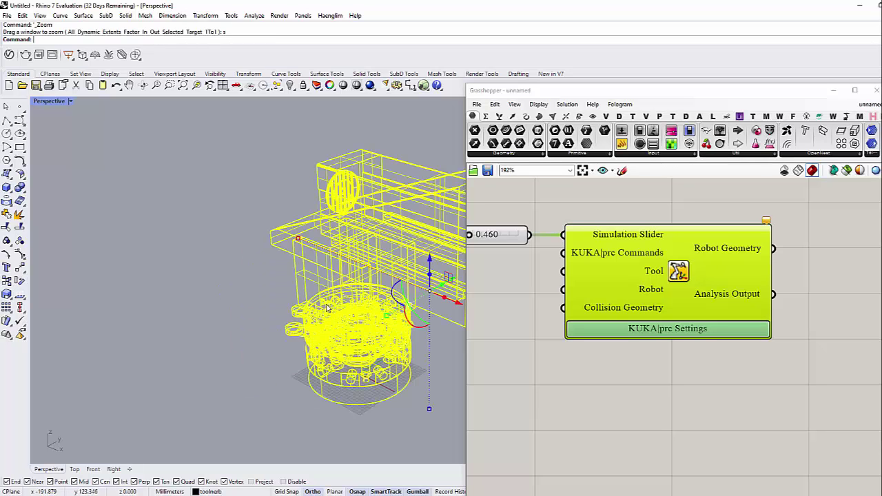
click(228, 315)
scroll(228, 314, down, 4)
right_drag(228, 315, 300, 314)
scroll(300, 314, up, 1)
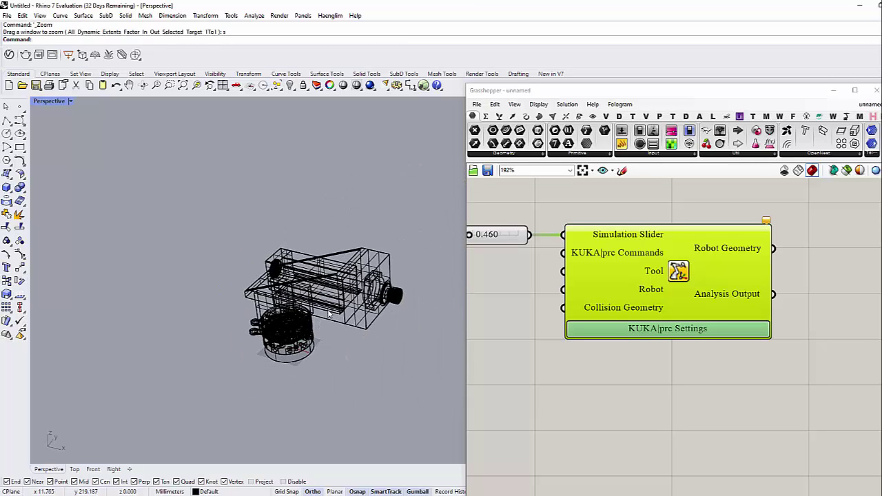
Reposition the Grasshopper window beside the tool model and bring the empty canvas area below the number slider into view.
drag(550, 98, 477, 78)
scroll(294, 323, down, 3)
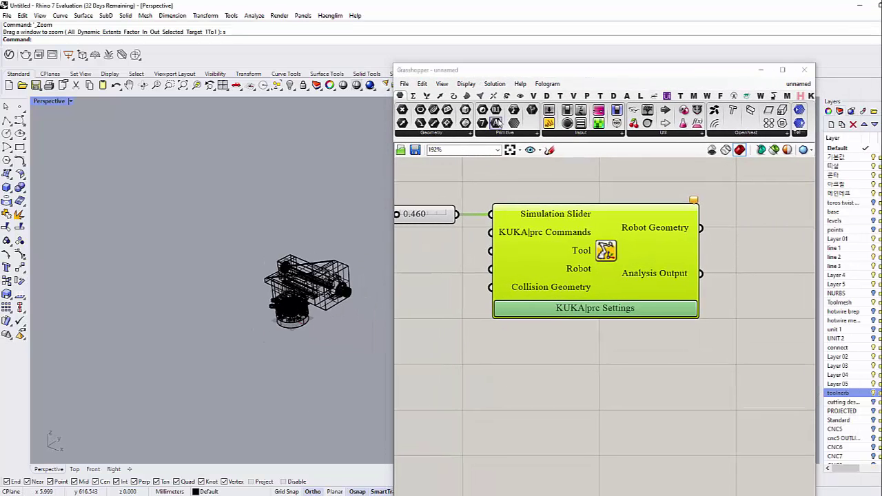
drag(493, 71, 548, 75)
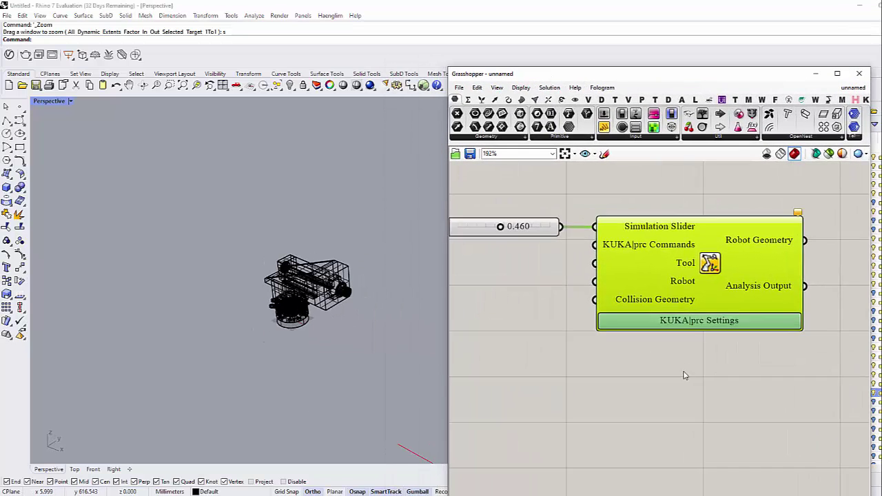
click(108, 375)
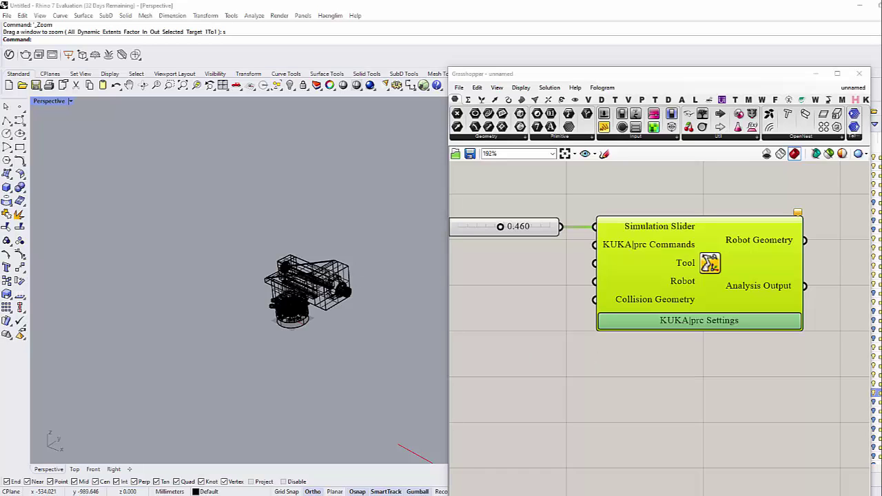
scroll(291, 288, up, 2)
click(329, 297)
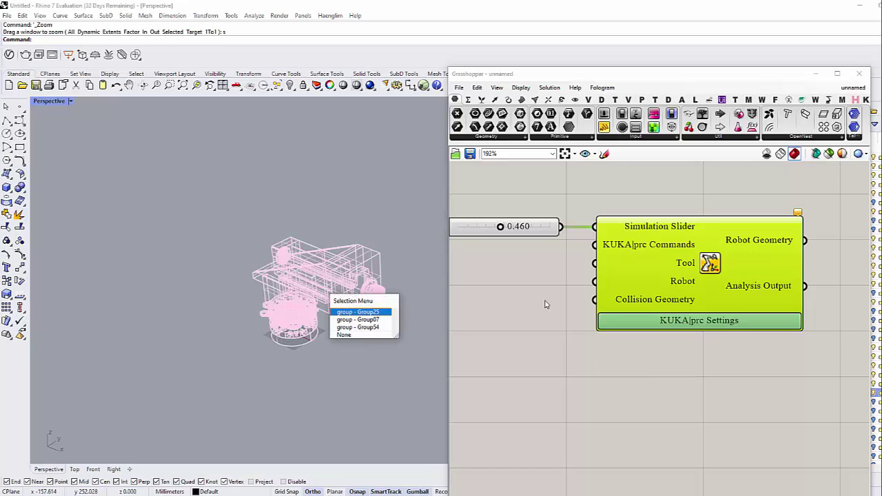
click(388, 378)
right_drag(533, 337, 621, 330)
scroll(596, 338, down, 1)
drag(547, 74, 576, 25)
right_drag(633, 252, 644, 241)
Add a Brep parameter to the canvas below the number slider.
double_click(634, 246)
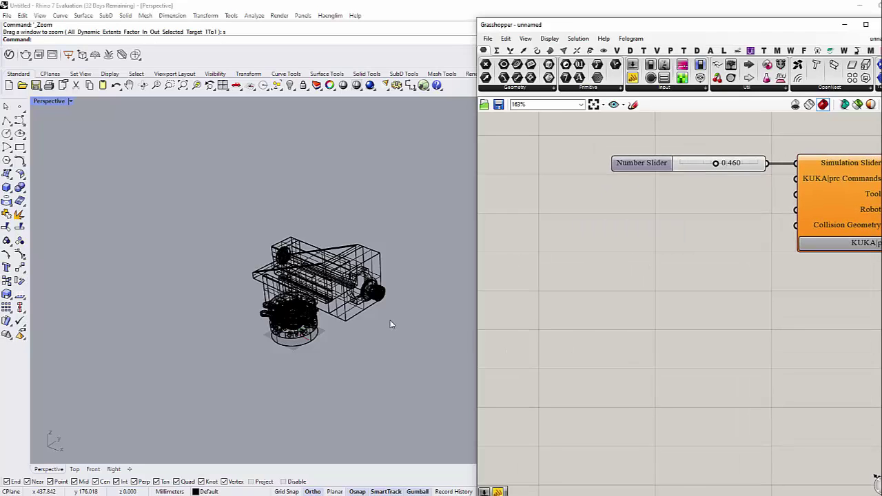
double_click(572, 247)
right_drag(788, 263, 742, 288)
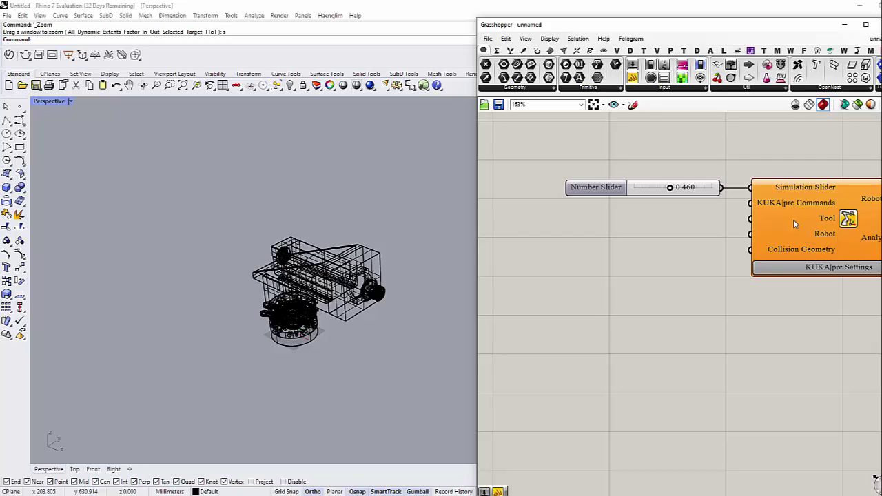
double_click(610, 294)
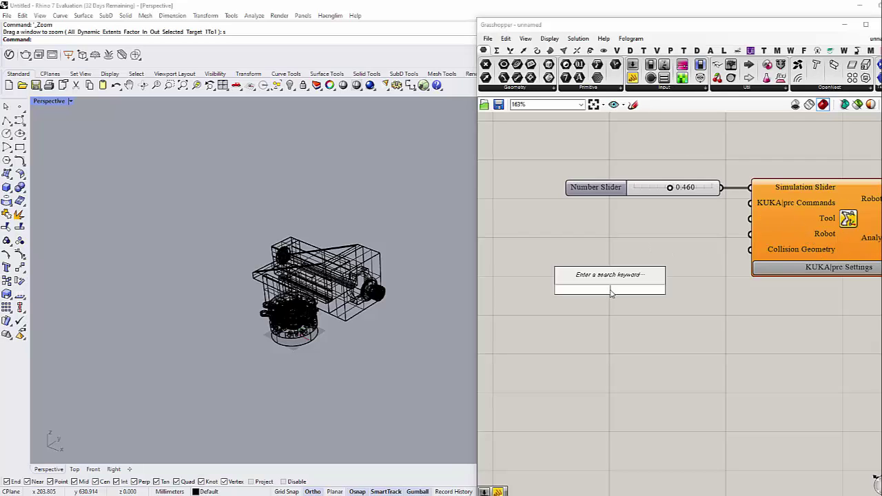
text(brep)
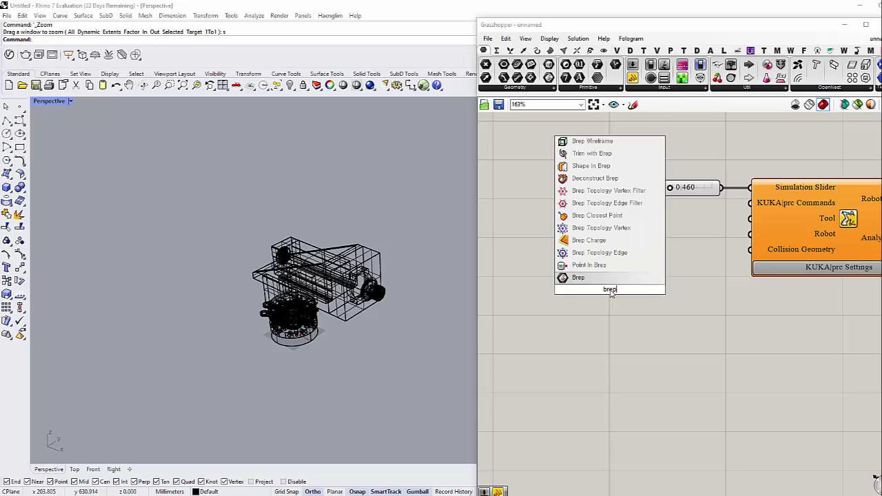
key(Return)
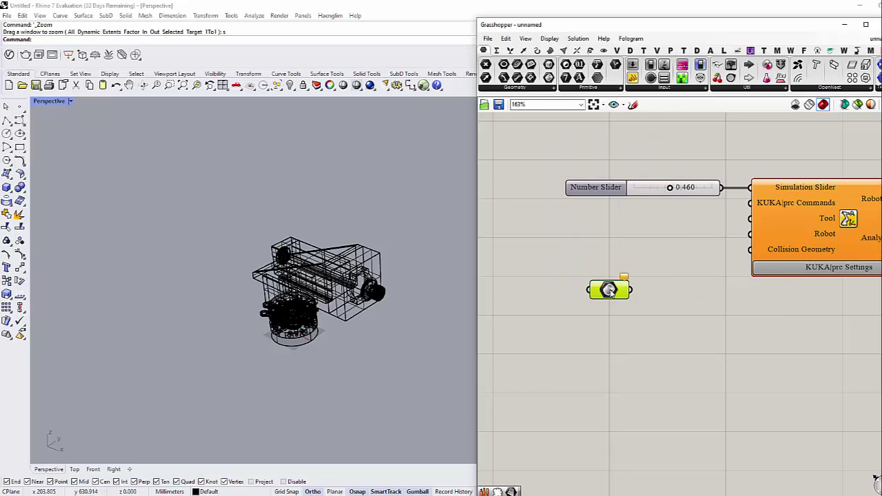
Try to reference the tool geometry in the Brep parameter as a single Brep.
right_click(609, 290)
click(680, 412)
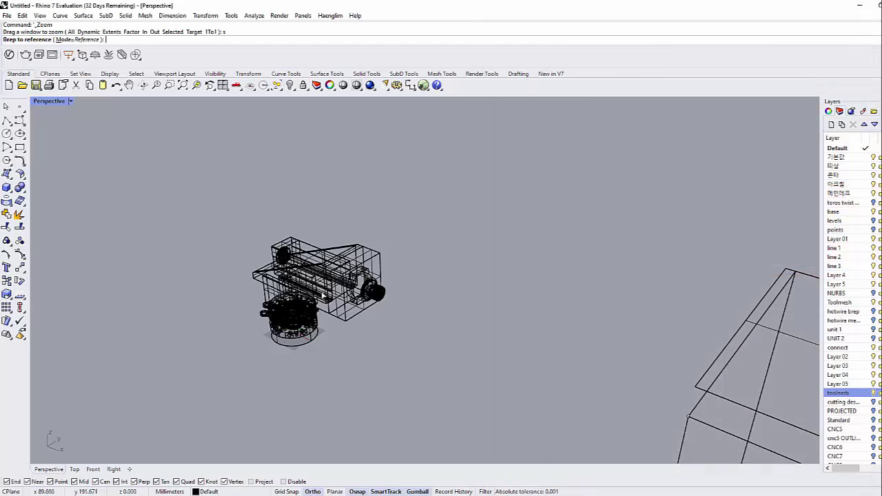
click(327, 274)
click(375, 314)
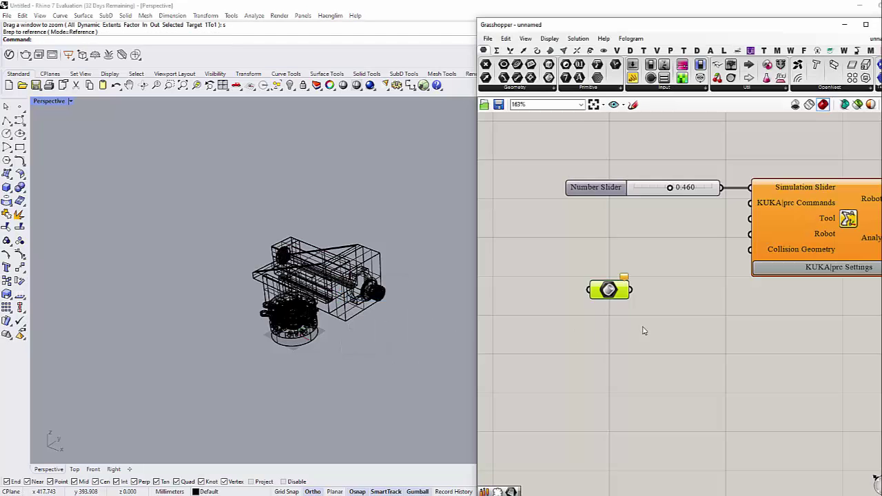
Reference the whole tool in the Brep parameter as multiple Breps, and move the parameter farther from the core component.
right_click(620, 292)
click(675, 421)
drag(197, 385, 190, 398)
key(Return)
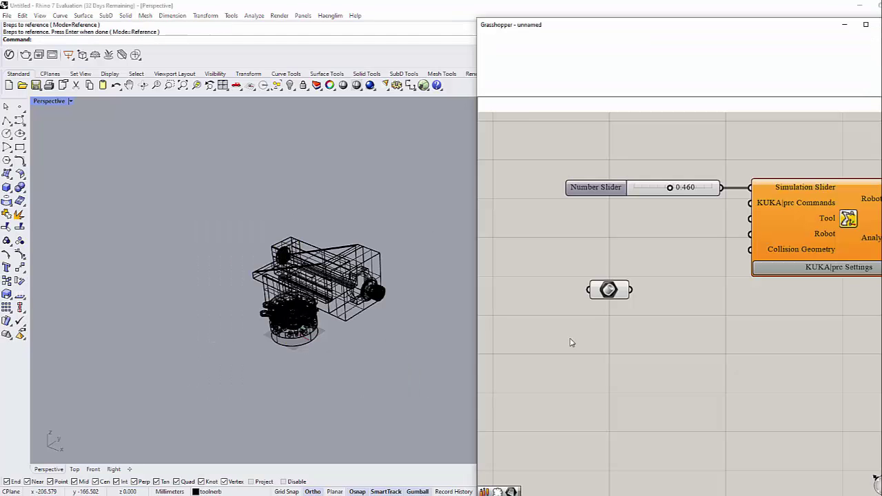
drag(605, 292, 562, 271)
click(546, 308)
right_drag(556, 306, 564, 302)
Turn off the toolnerb layer and widen the Grasshopper window beside the tool's preview.
drag(550, 23, 406, 30)
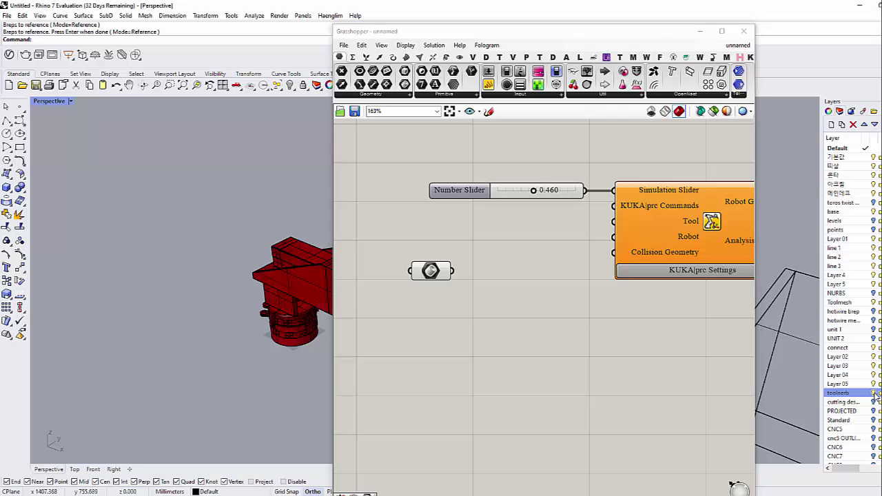
drag(484, 31, 640, 36)
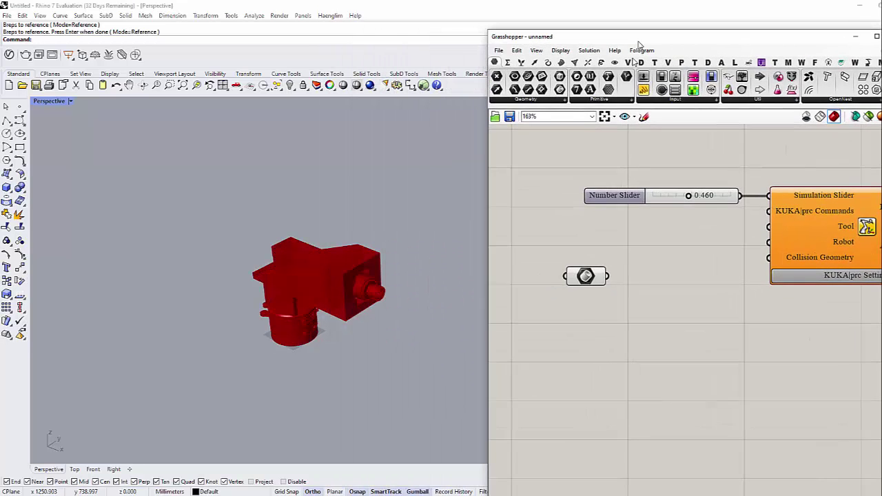
drag(490, 267, 408, 269)
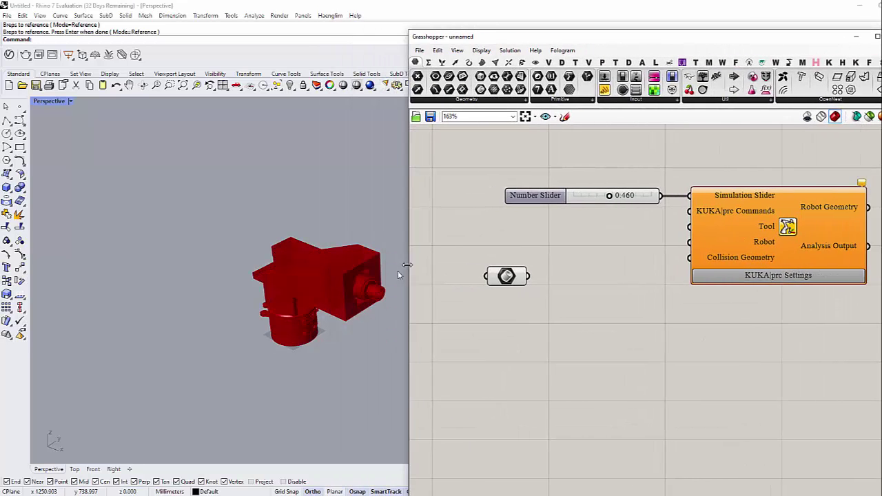
scroll(213, 306, down, 3)
scroll(531, 273, up, 2)
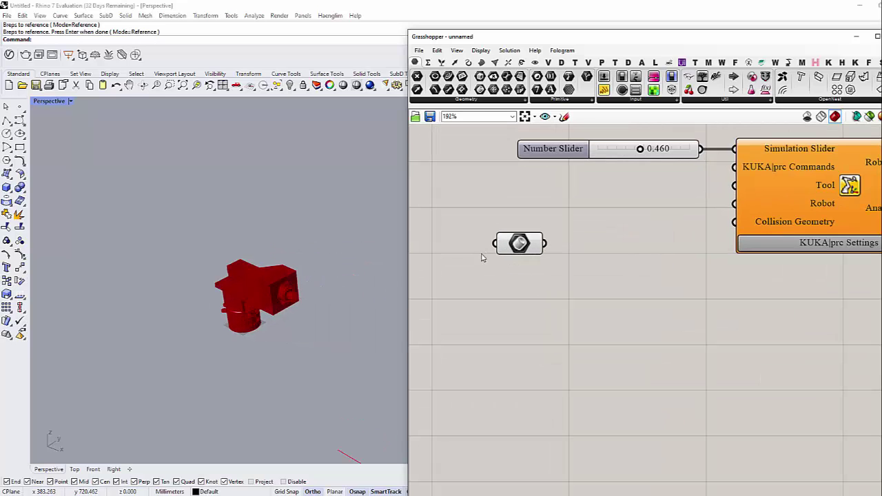
Shift the Brep parameter aside and add a Mesh Brep component beside it.
click(508, 248)
click(551, 262)
double_click(556, 256)
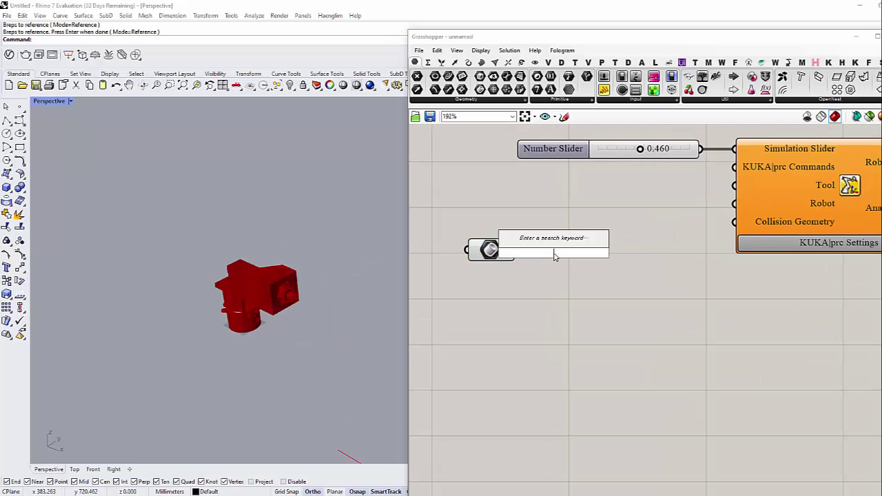
text(brwe)
key(BackSpace)
key(BackSpace)
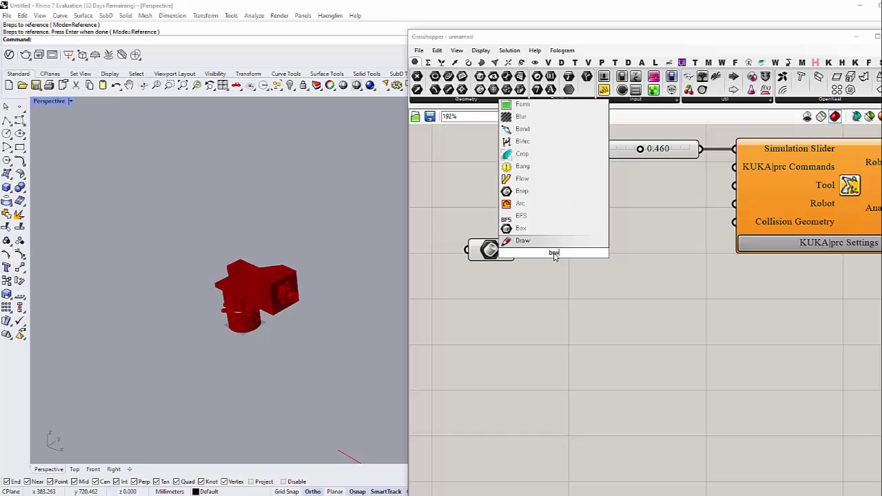
text(epmesh)
key(BackSpace)
key(BackSpace)
key(BackSpace)
key(BackSpace)
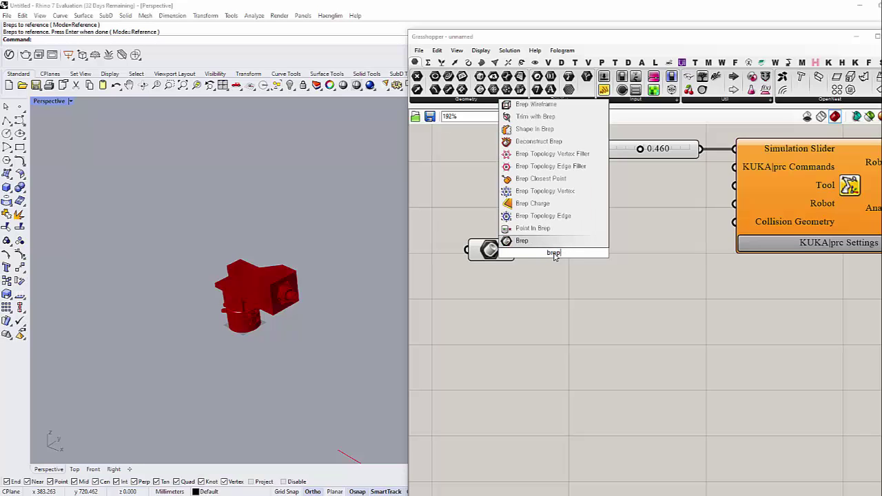
text(mesh)
key(Return)
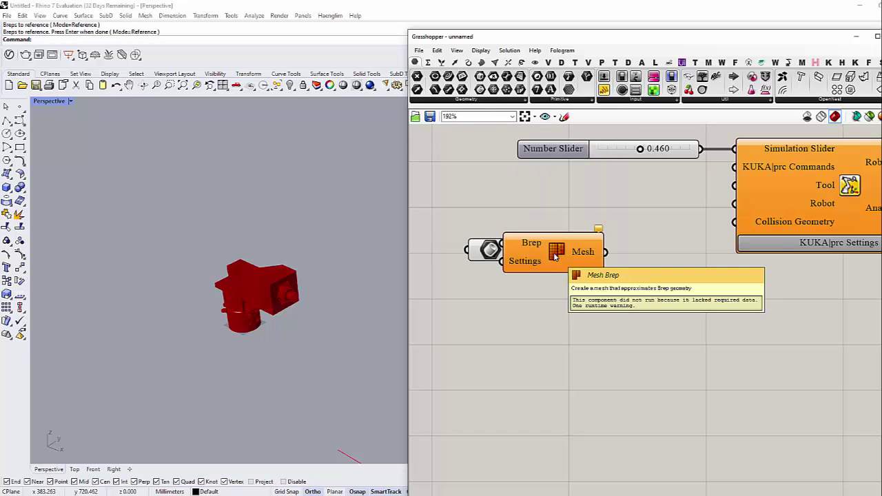
Connect the Brep parameter to the Mesh Brep component's Brep input and arrange the two side by side.
drag(560, 258, 599, 268)
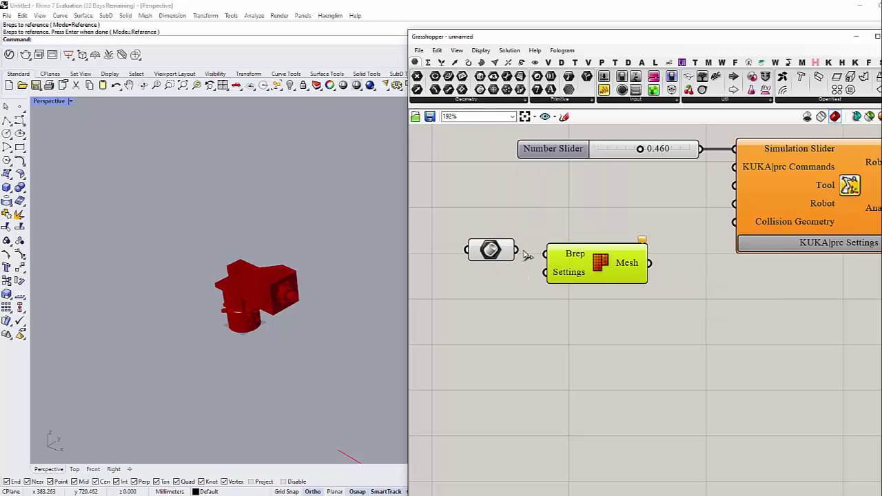
drag(516, 250, 545, 254)
click(556, 323)
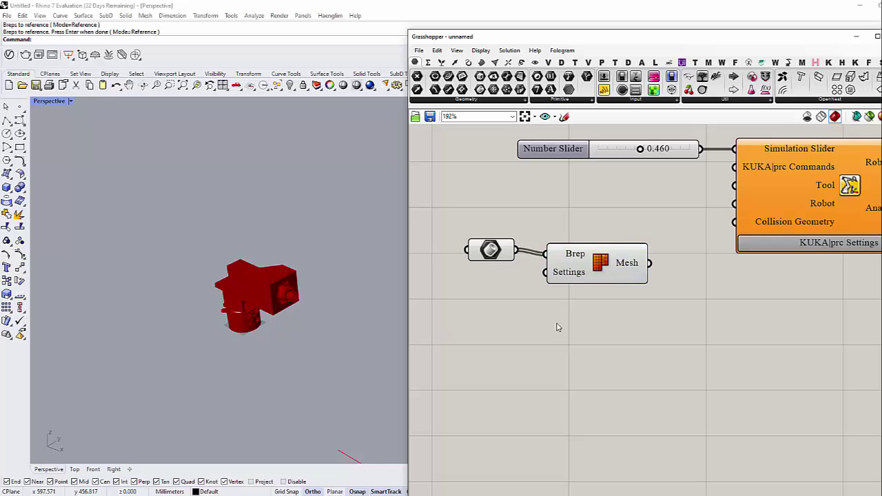
right_drag(576, 282, 578, 318)
drag(577, 310, 567, 301)
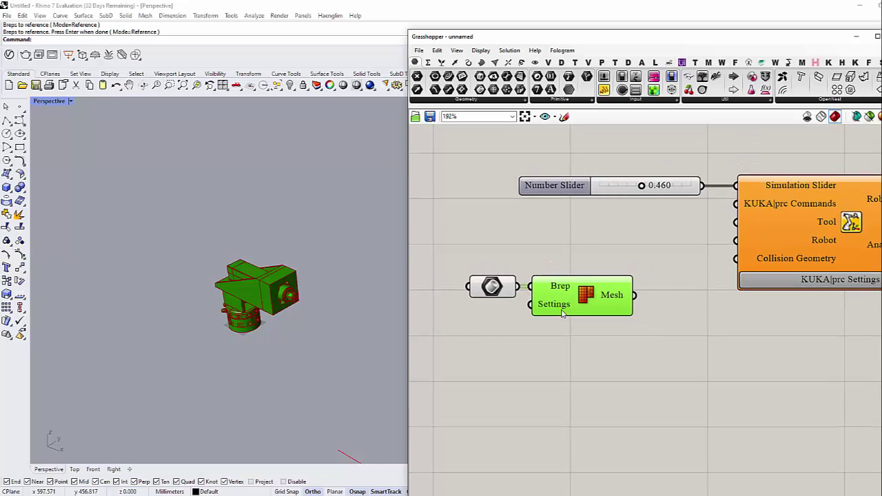
click(565, 328)
right_drag(565, 328, 585, 347)
drag(586, 347, 520, 307)
drag(590, 325, 559, 308)
click(557, 358)
right_drag(579, 339, 556, 343)
double_click(636, 315)
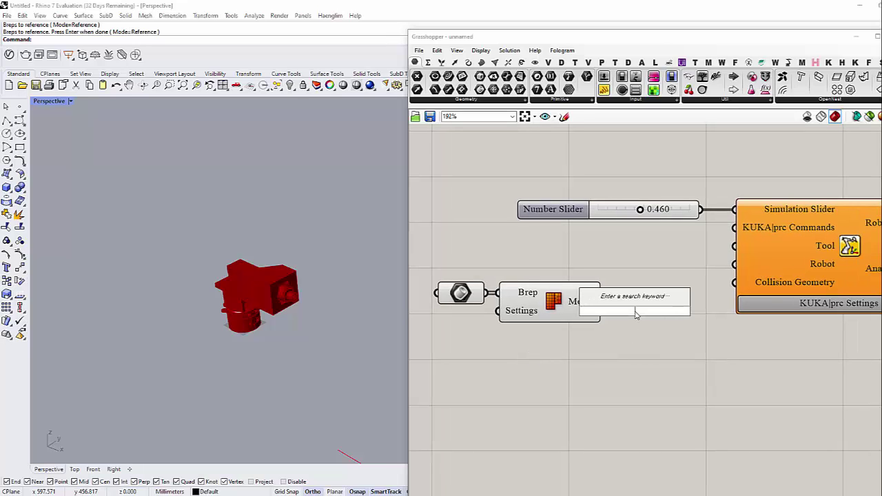
text(unio)
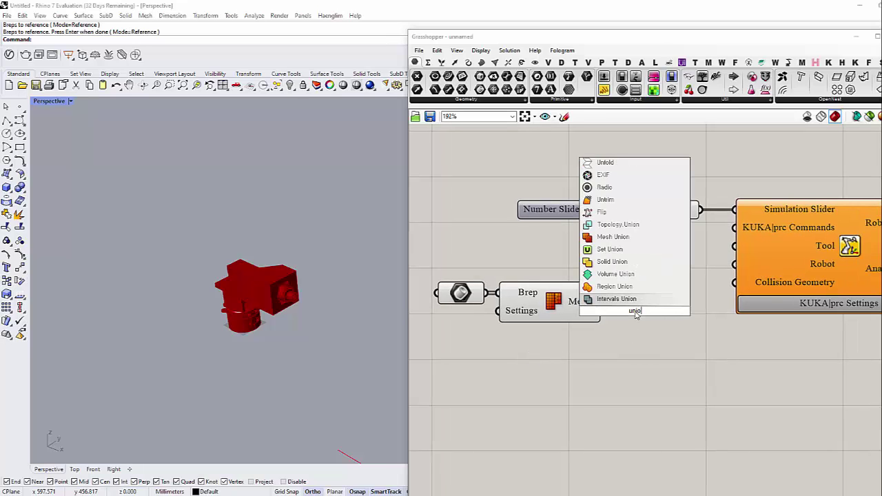
text(nmesh)
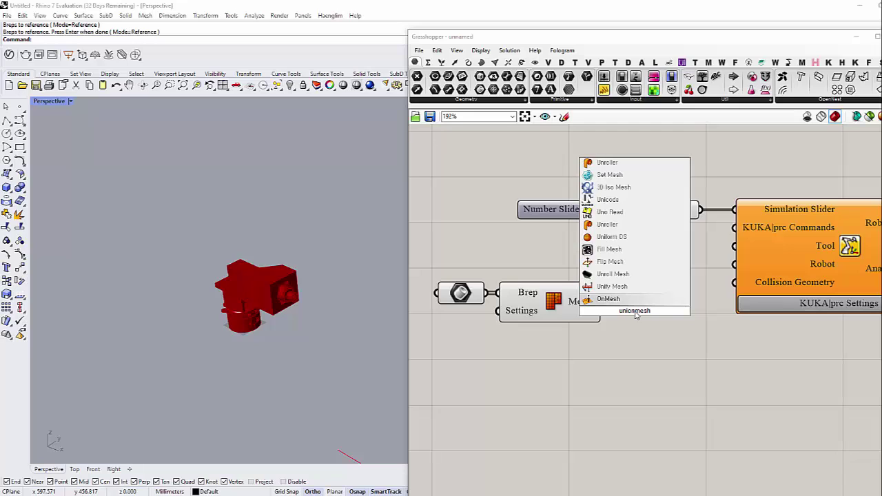
key(BackSpace)
key(BackSpace)
key(BackSpace)
key(BackSpace)
key(BackSpace)
key(BackSpace)
key(BackSpace)
key(BackSpace)
key(BackSpace)
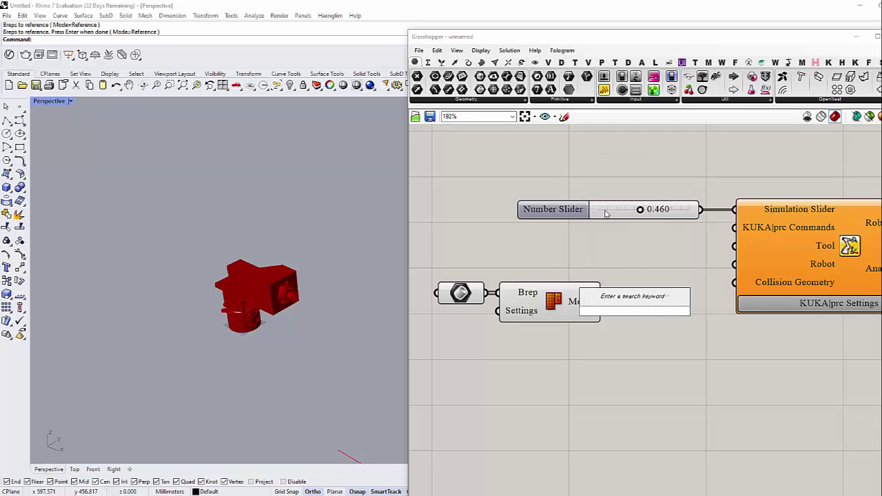
Add a Mesh Join component to the canvas near the Mesh Brep output.
click(495, 62)
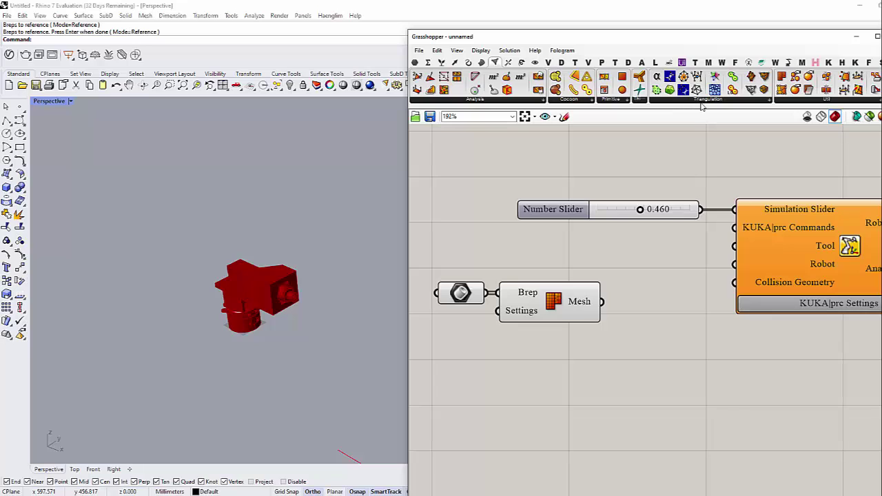
click(820, 102)
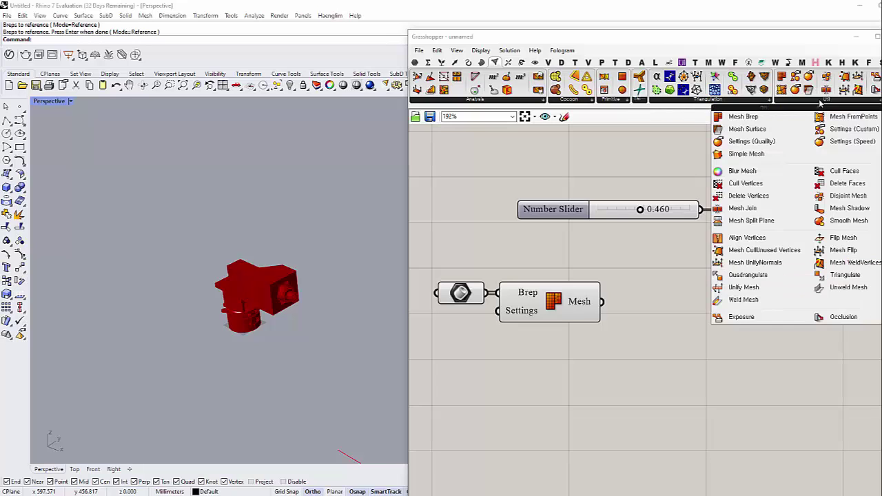
click(826, 90)
click(636, 257)
drag(636, 258, 669, 332)
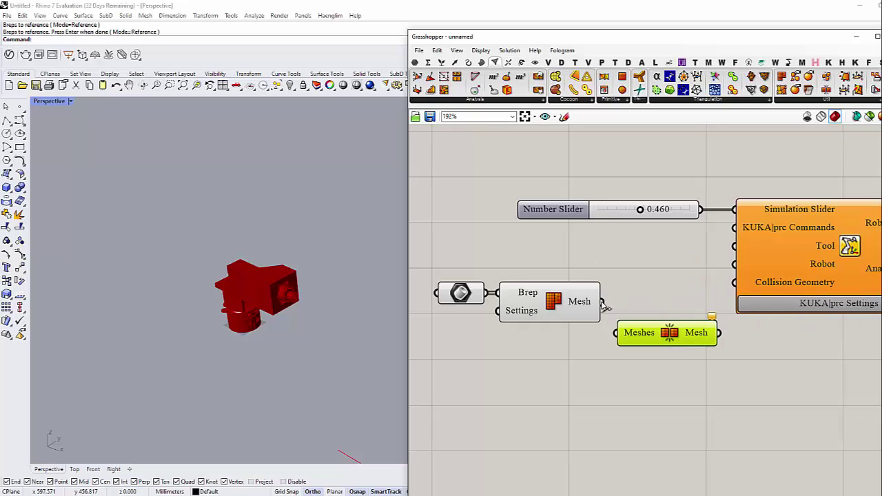
Connect the Mesh Brep output to Mesh Join's Meshes input and line up the three tool components in a row.
drag(602, 303, 616, 334)
click(606, 354)
right_drag(611, 357, 629, 357)
drag(684, 373, 490, 290)
drag(564, 305, 529, 315)
click(528, 349)
drag(636, 343, 637, 311)
click(618, 344)
mouse_move(615, 341)
right_down()
mouse_move(599, 338)
mouse_move(584, 352)
mouse_move(615, 343)
right_up()
Turn off the preview of the Brep parameter, Mesh Brep and Mesh Join components.
drag(563, 354, 469, 261)
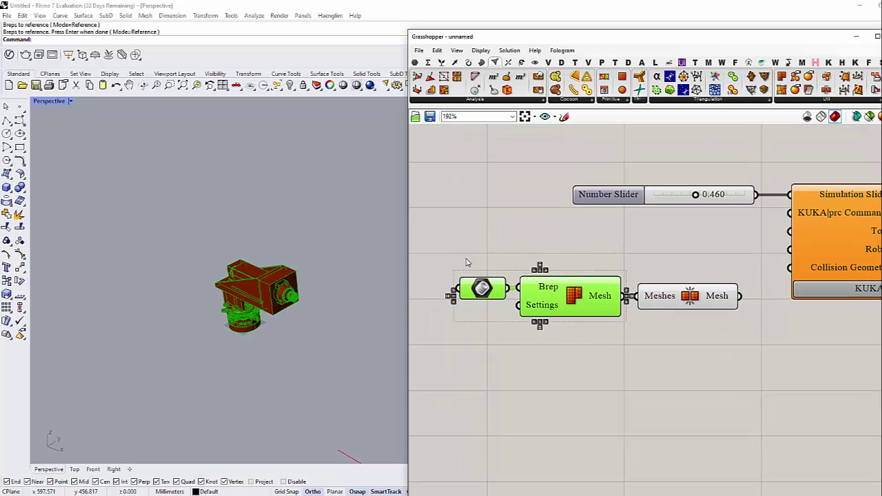
middle_click(466, 258)
click(497, 229)
right_drag(629, 350, 585, 378)
click(624, 399)
drag(678, 395, 606, 281)
middle_click(638, 275)
click(667, 245)
click(682, 383)
Try feeding the joined mesh directly into the core component's Tool input and check the component's warnings.
drag(697, 325, 750, 260)
right_drag(697, 323, 596, 323)
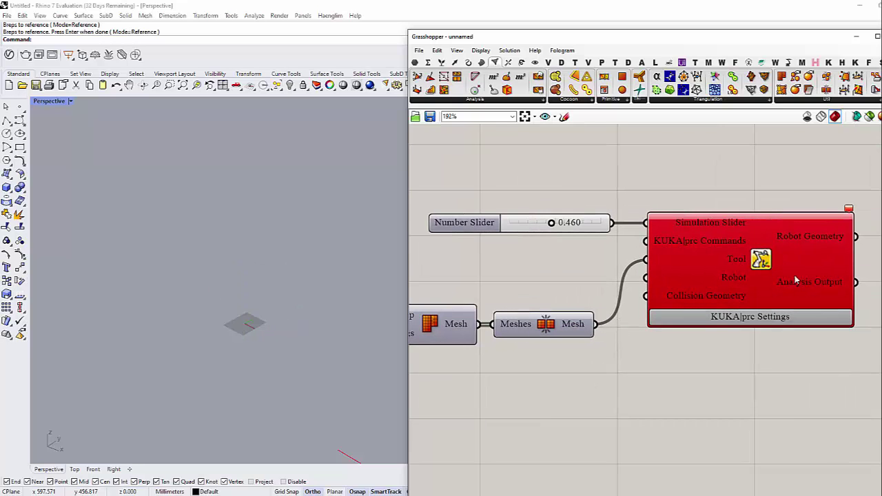
click(848, 208)
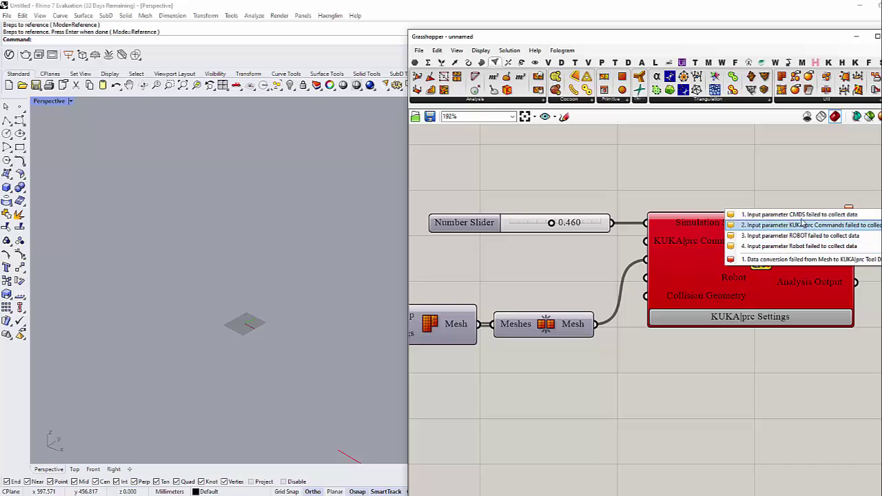
right_drag(640, 393, 689, 366)
scroll(655, 353, down, 3)
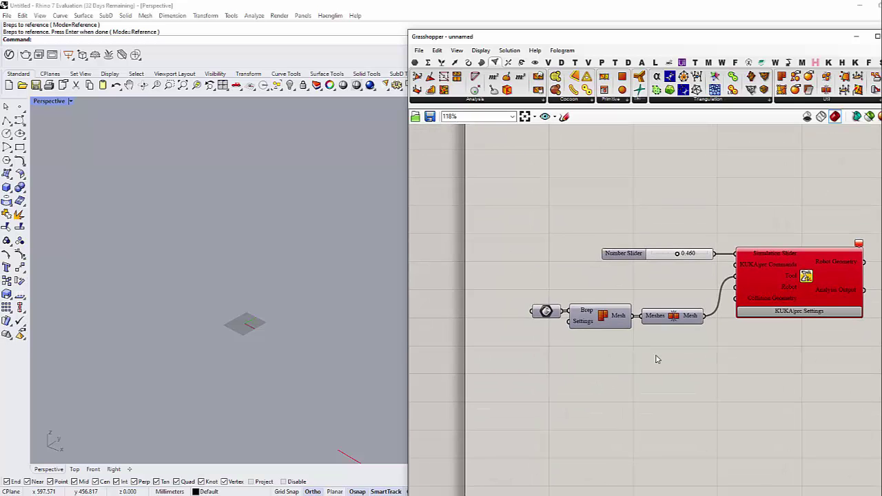
scroll(657, 359, up, 3)
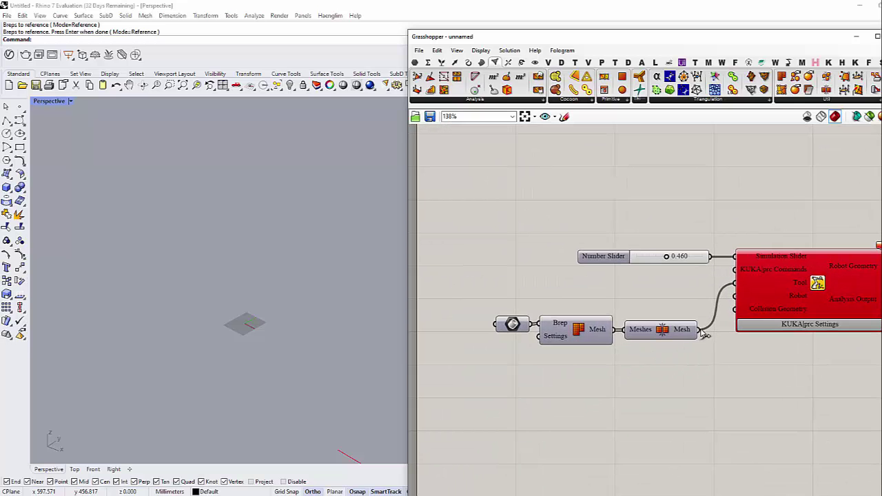
ctrl+drag(699, 331, 735, 283)
Move the number slider and the core component up and away from the mesh components.
right_drag(685, 362, 594, 353)
drag(742, 202, 647, 286)
drag(743, 290, 829, 261)
click(699, 350)
right_drag(699, 350, 674, 355)
right_drag(574, 391, 626, 370)
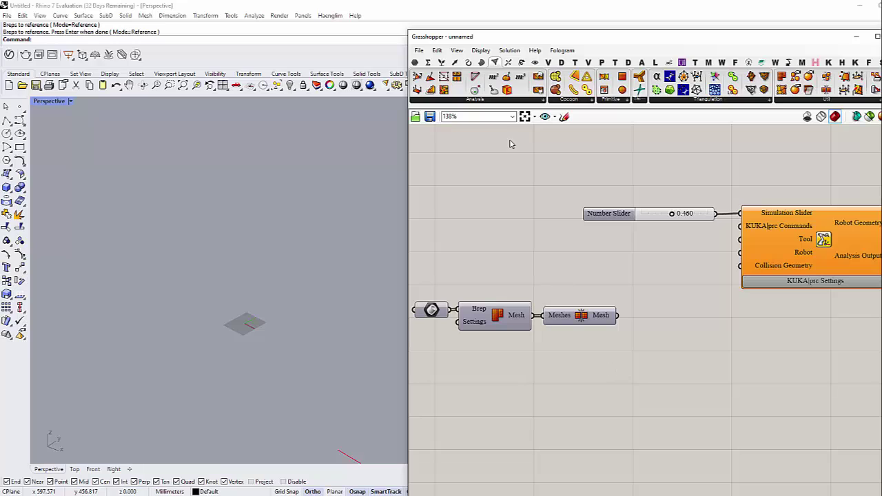
Locate the KUKA|prc component set and add a Custom Tool component between Mesh Join and the core component.
click(803, 248)
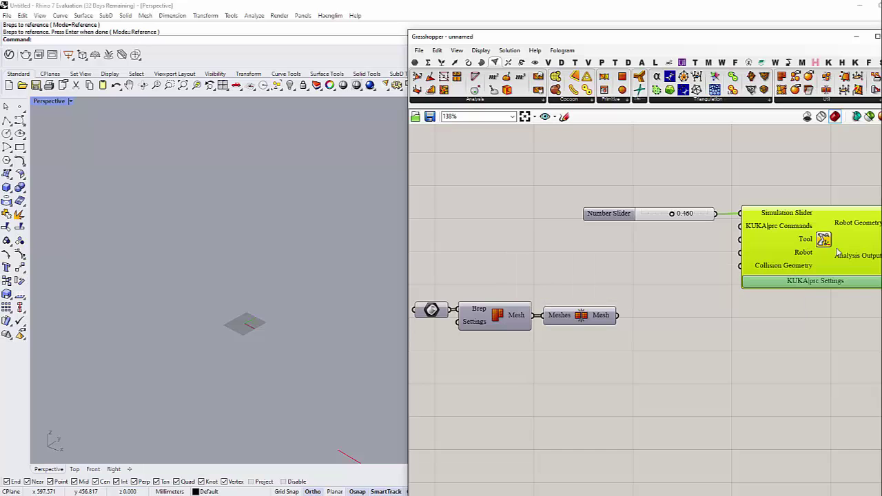
ctrl+alt+click(827, 245)
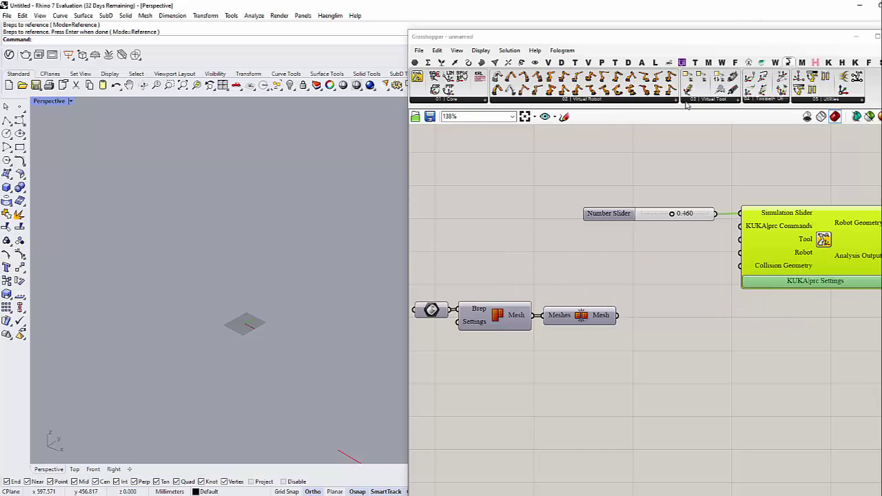
click(711, 101)
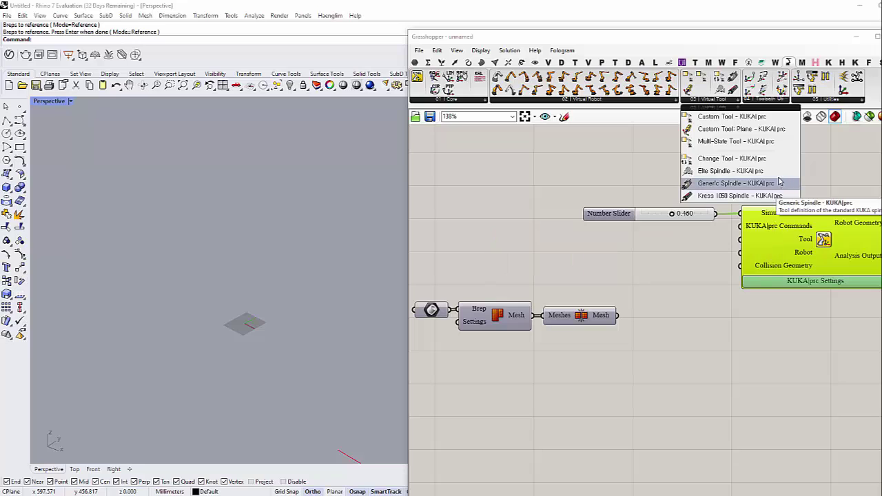
click(729, 117)
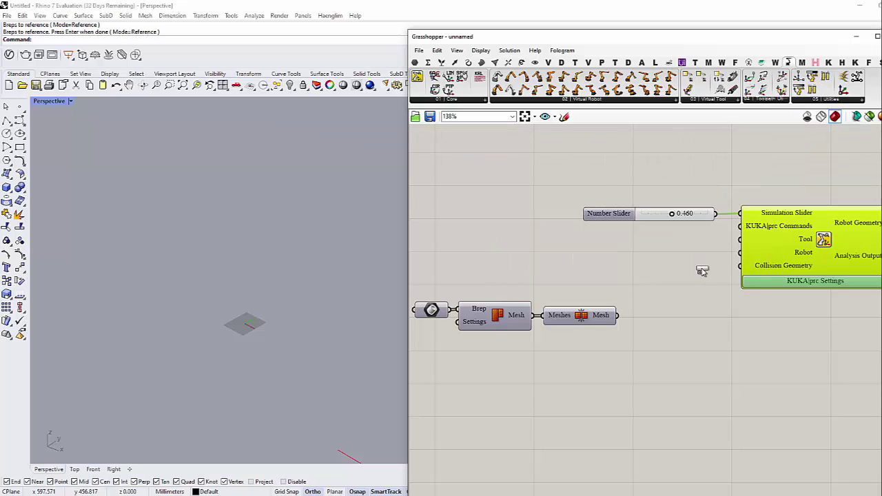
Add a KUKA|prc Custom Tool: Plane component just below the Custom Tool component.
click(709, 101)
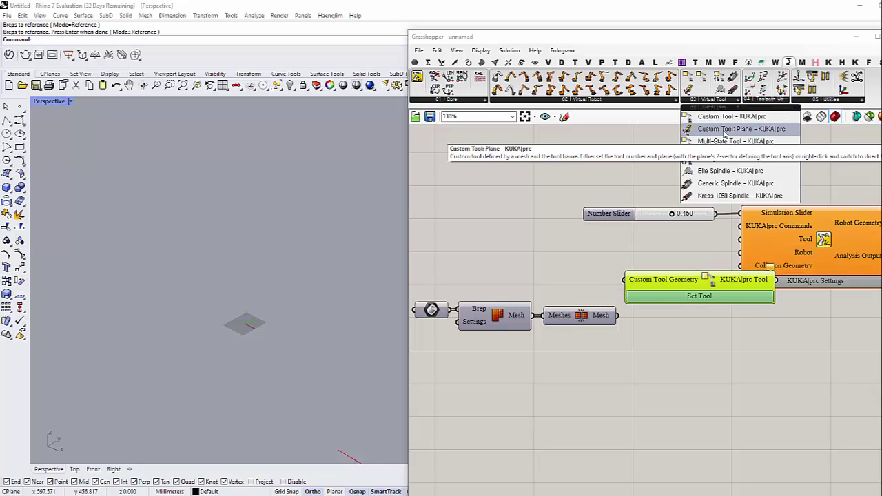
click(723, 134)
drag(704, 317, 698, 318)
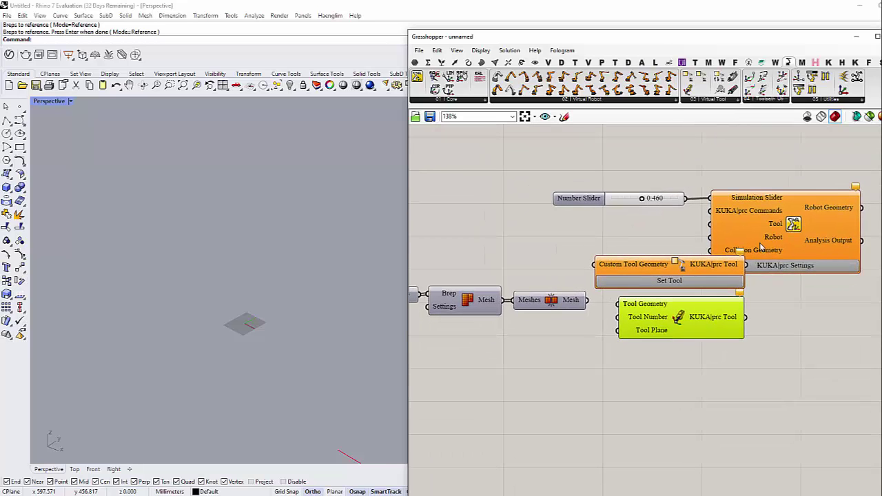
Move the number slider and the core component clear of the overlapping Custom Tool component.
drag(792, 173, 643, 236)
drag(792, 227, 834, 197)
click(717, 360)
right_drag(717, 357, 783, 333)
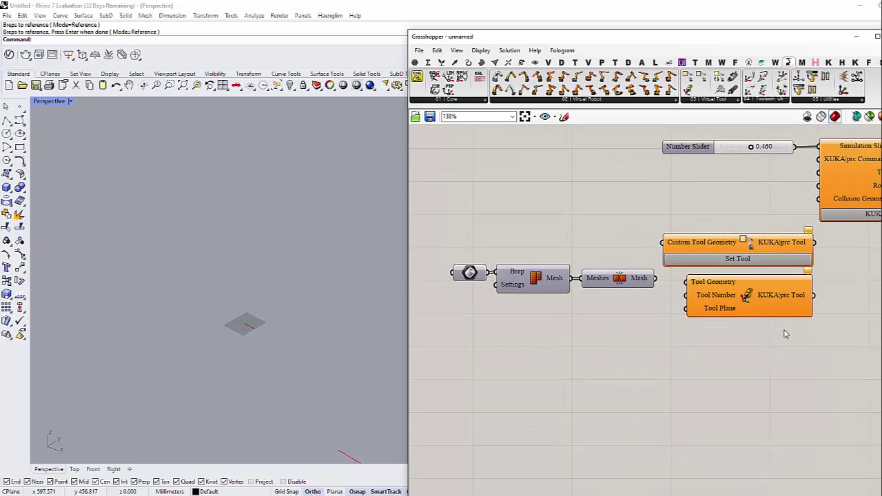
Turn the Mesh Join component's preview back on and view the tool mesh up close in the viewport.
scroll(784, 332, down, 1)
click(652, 286)
middle_click(652, 286)
click(665, 268)
click(666, 342)
right_drag(665, 343, 656, 347)
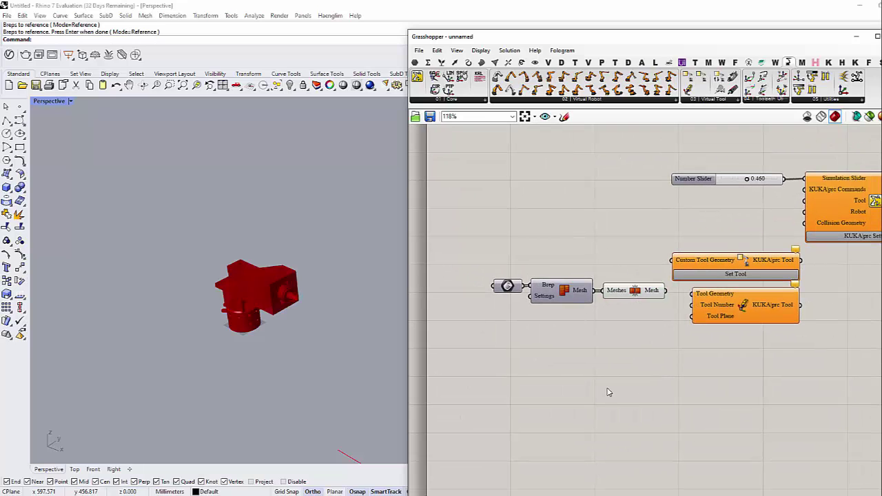
scroll(221, 282, up, 7)
right_drag(749, 217, 649, 237)
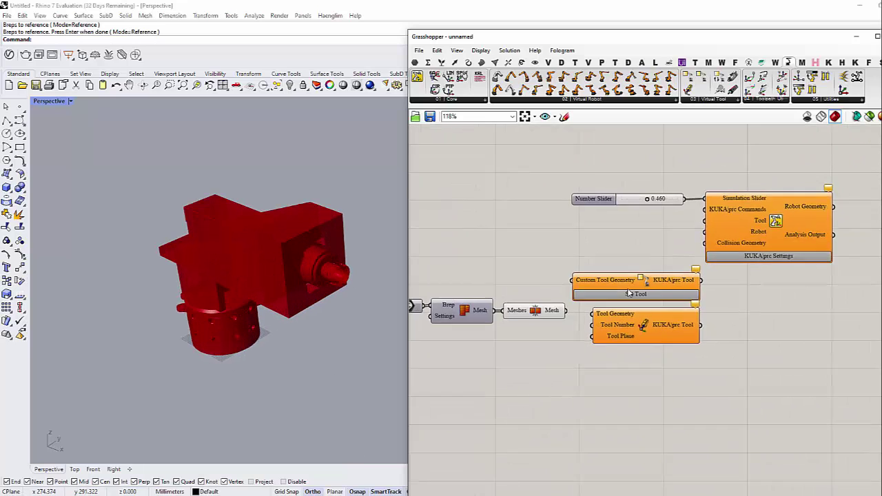
right_drag(706, 229, 726, 207)
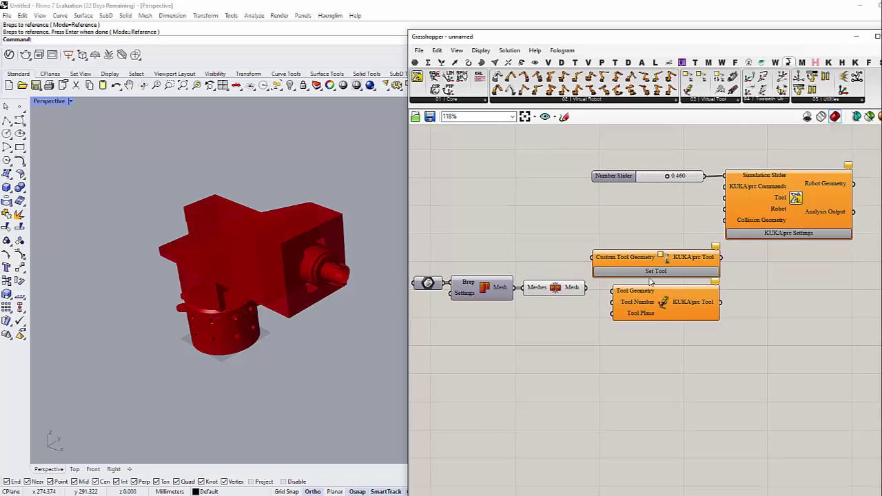
Delete the Custom Tool: Plane component, keeping only the Custom Tool component.
drag(674, 314, 660, 319)
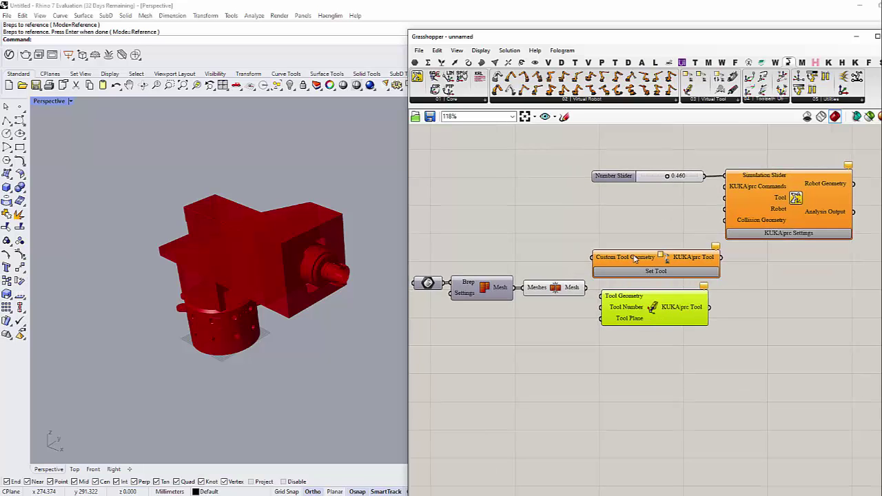
drag(701, 230, 611, 276)
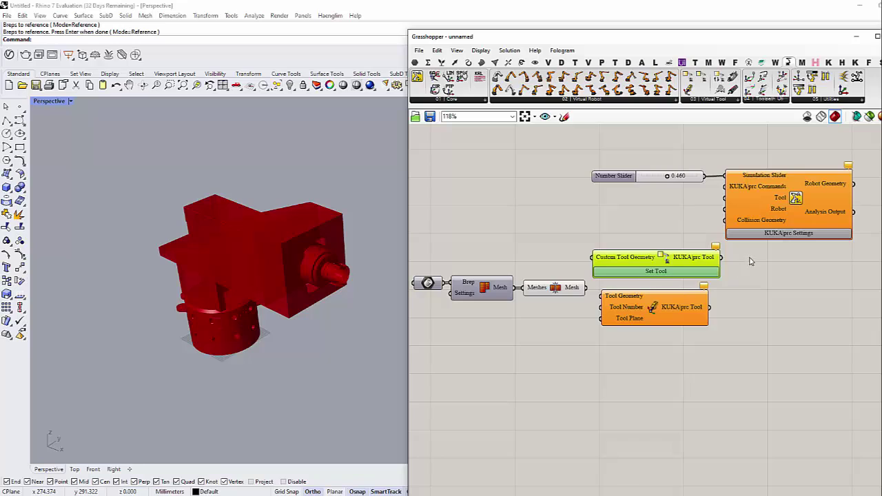
drag(751, 254, 578, 277)
click(631, 318)
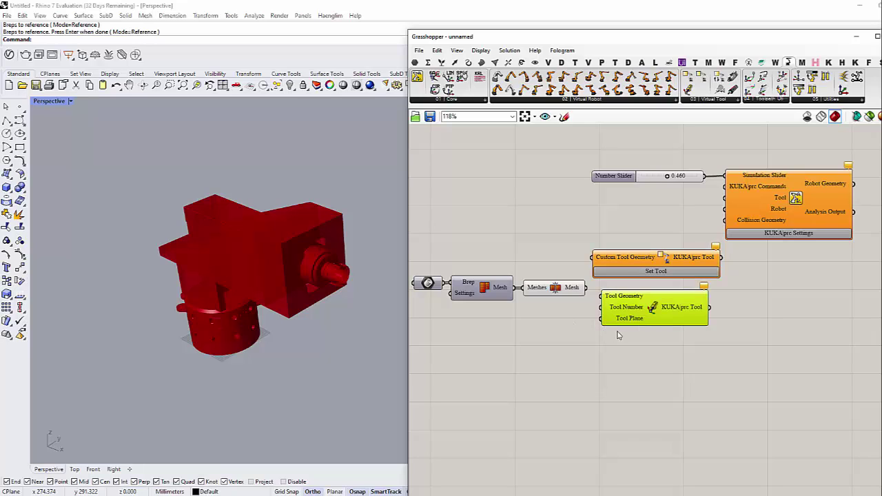
click(647, 351)
drag(678, 359, 635, 312)
key(Delete)
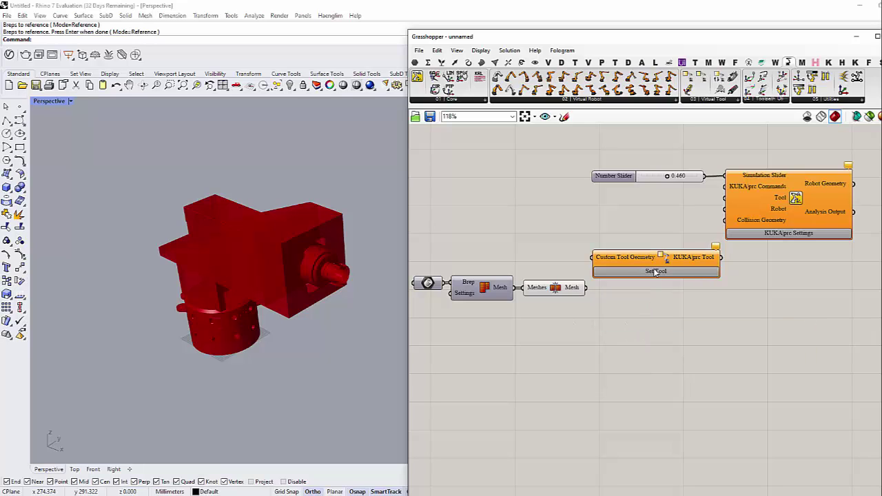
Wire the joined mesh through the Custom Tool component into the core component's Tool input, and open the custom tool's settings.
drag(655, 271, 647, 298)
drag(586, 288, 603, 290)
click(733, 352)
drag(740, 282, 722, 205)
double_click(671, 294)
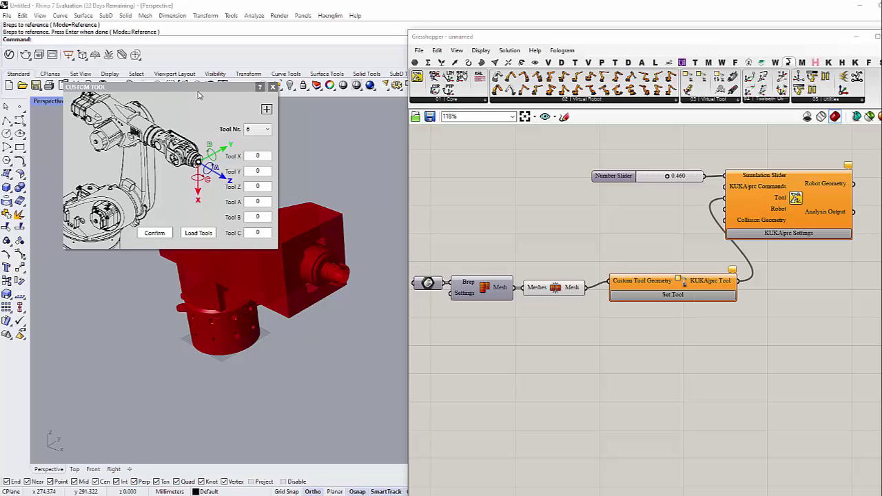
Set the custom tool to tool number 7 with Tool X 317 and Tool Z 276.975, and confirm the settings.
drag(197, 93, 554, 112)
click(623, 148)
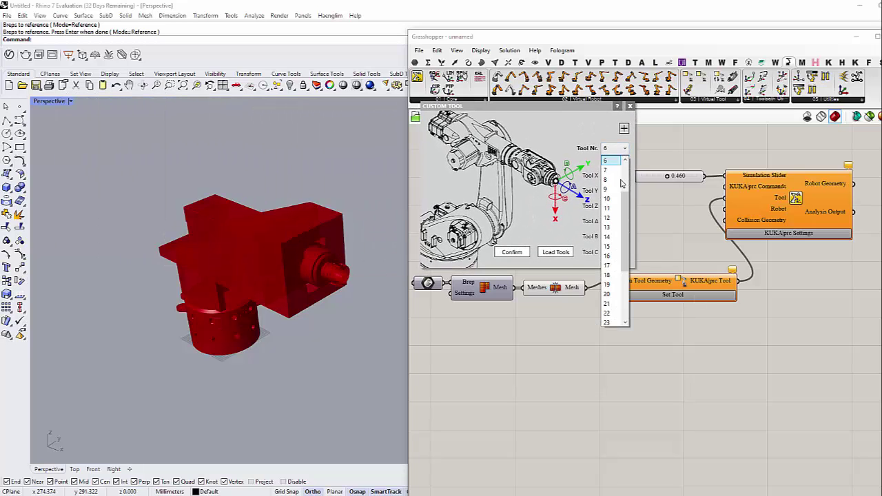
click(613, 173)
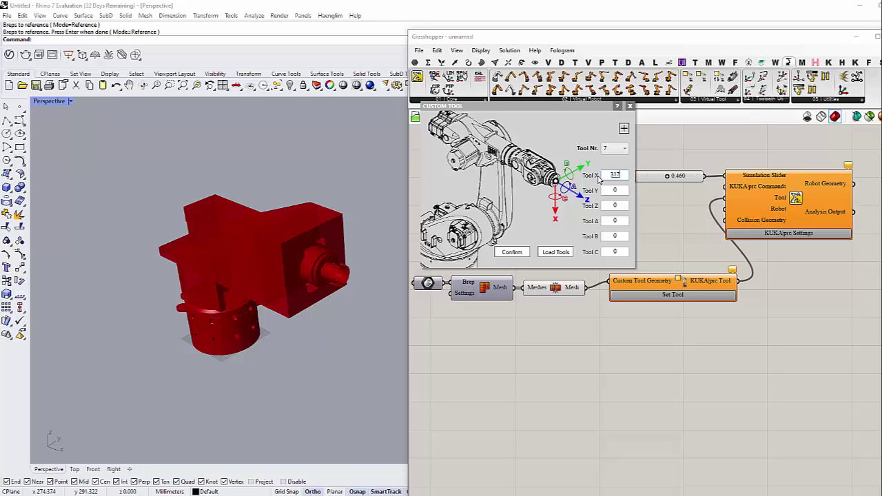
text(0)
click(612, 204)
text(276.975)
click(512, 253)
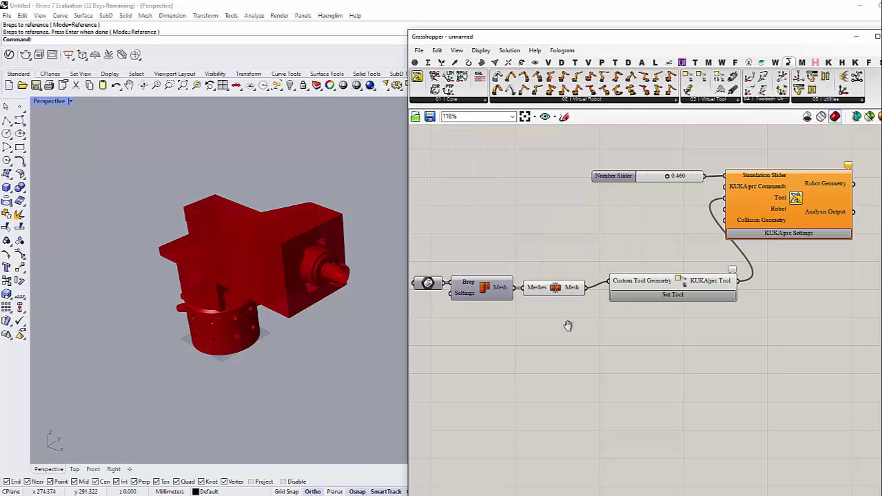
Move the tool geometry, meshing, Mesh Join and Custom Tool components together closer to the number slider and core component.
click(692, 310)
scroll(349, 290, up, 3)
scroll(349, 288, up, 4)
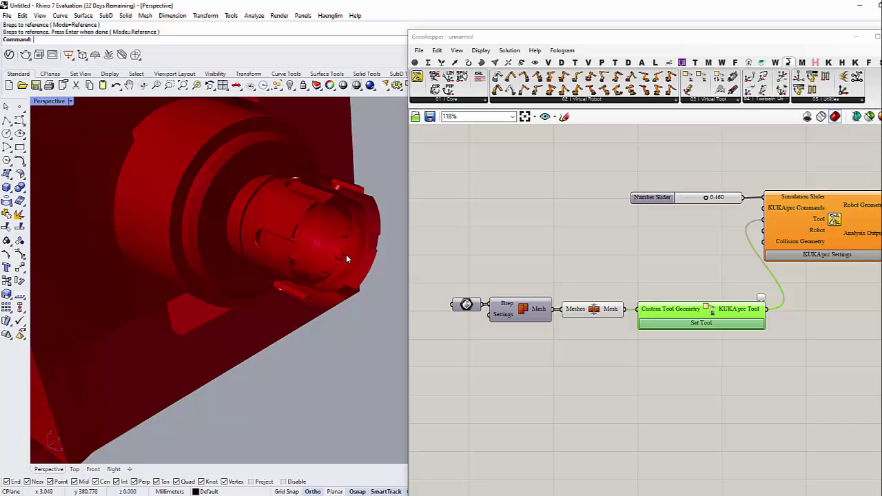
scroll(344, 254, down, 5)
mouse_move(347, 274)
right_down()
mouse_move(323, 234)
mouse_move(355, 321)
mouse_move(341, 293)
mouse_move(350, 267)
right_up()
click(697, 350)
right_drag(698, 350, 705, 372)
drag(699, 388, 469, 307)
drag(691, 327, 667, 293)
click(651, 363)
right_drag(652, 364, 629, 369)
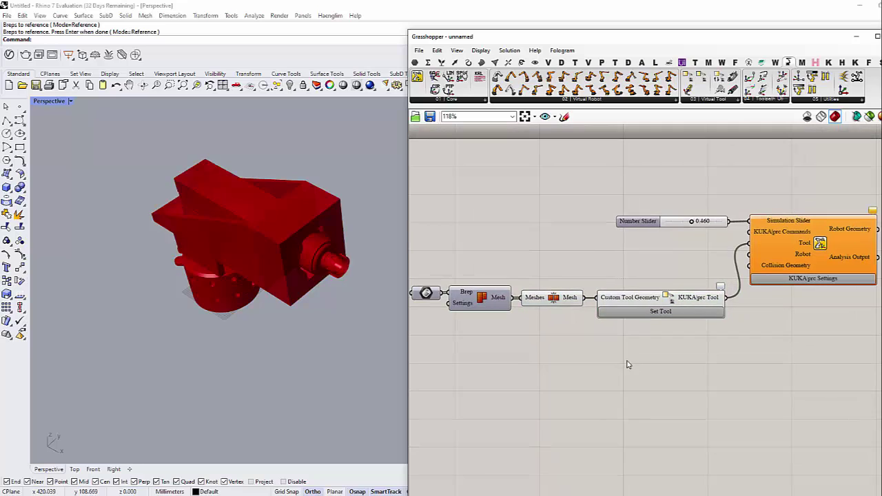
Widen the Grasshopper window over the viewport and shift the core component slightly to align its input with the number slider.
scroll(634, 355, down, 5)
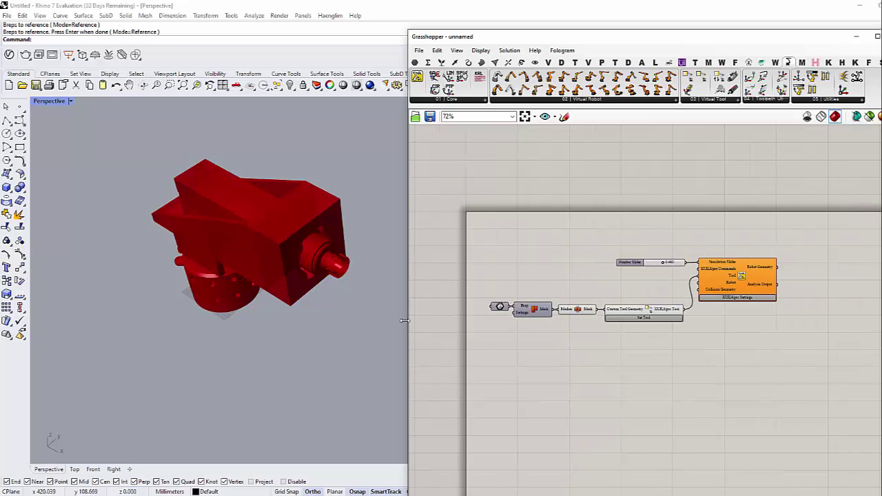
drag(408, 321, 300, 321)
shift+right_drag(248, 301, 254, 248)
shift+right_drag(232, 282, 156, 330)
scroll(603, 296, up, 8)
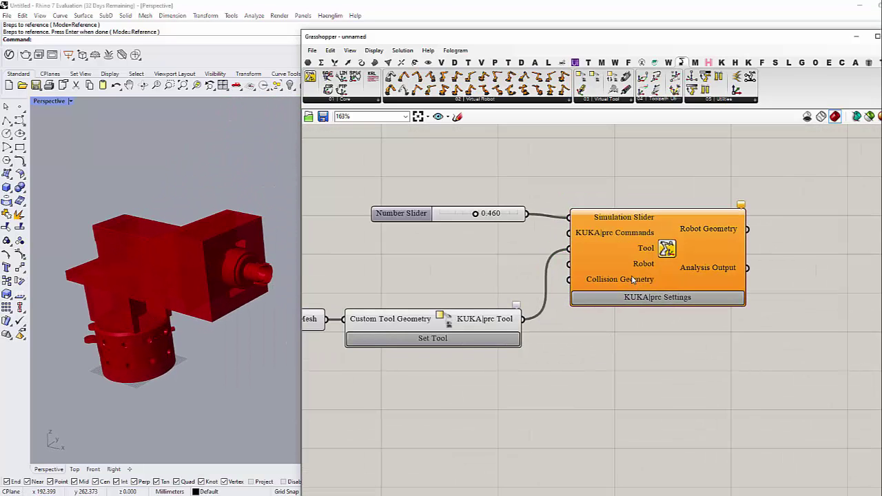
drag(631, 275, 638, 271)
Add a KUKA KR30/60/HA robot, wire it to the core component's Robot input, and nudge the core component aside.
click(510, 183)
click(479, 101)
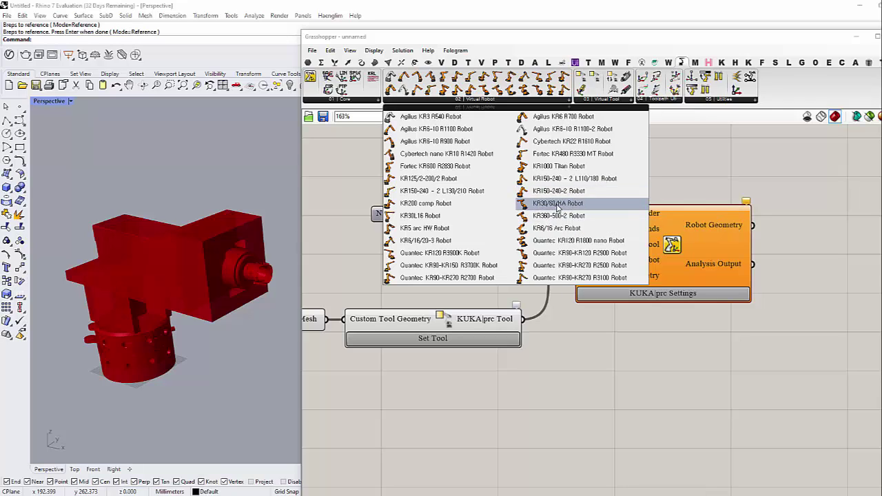
drag(557, 207, 489, 386)
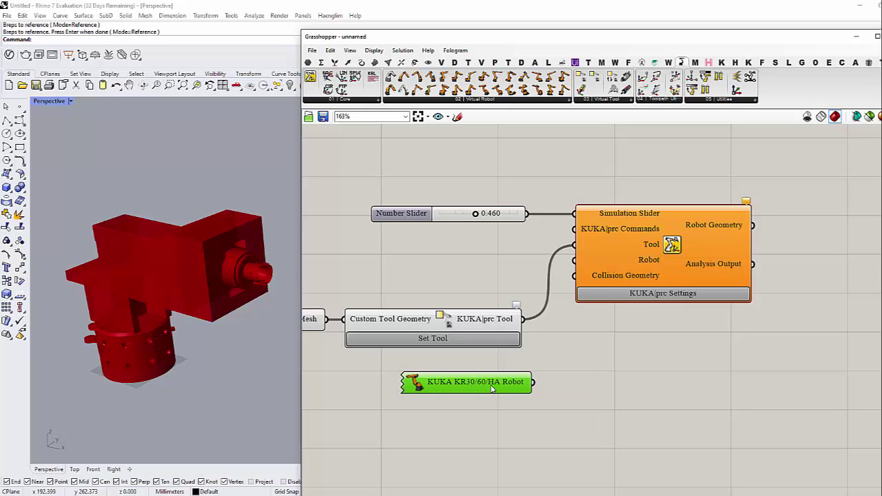
drag(533, 382, 575, 260)
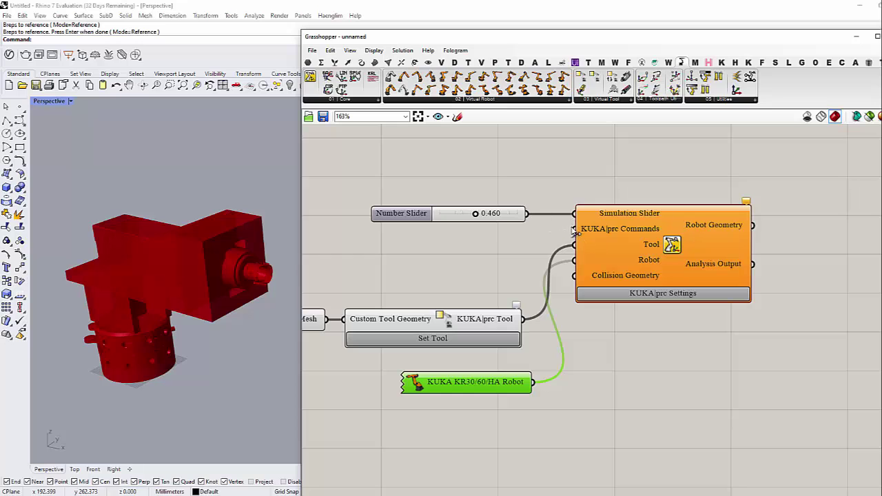
drag(602, 261, 613, 263)
click(594, 321)
Examine the wireframe box and the surface on top of it next to the tool mesh in the Rhino viewport.
right_drag(583, 350, 646, 353)
scroll(646, 354, down, 3)
scroll(562, 321, down, 1)
right_drag(563, 320, 566, 295)
scroll(565, 295, down, 3)
scroll(200, 314, down, 5)
scroll(681, 342, up, 1)
scroll(682, 343, up, 2)
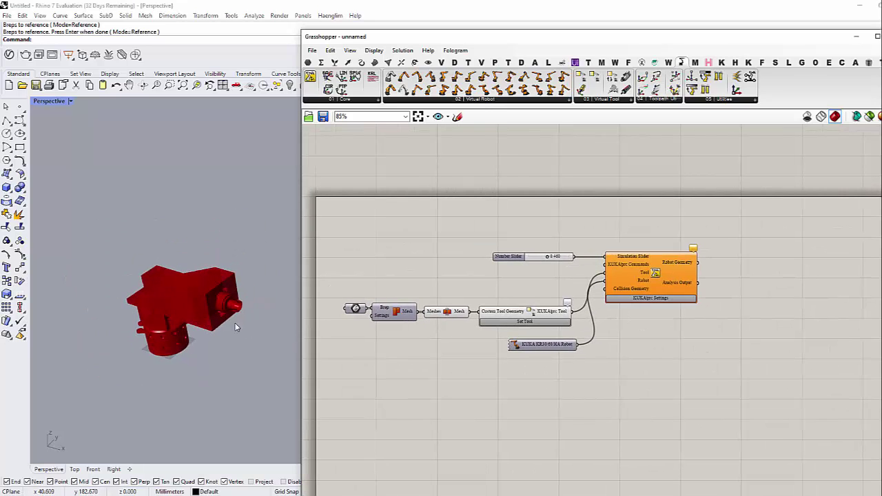
scroll(220, 336, down, 4)
scroll(220, 335, up, 5)
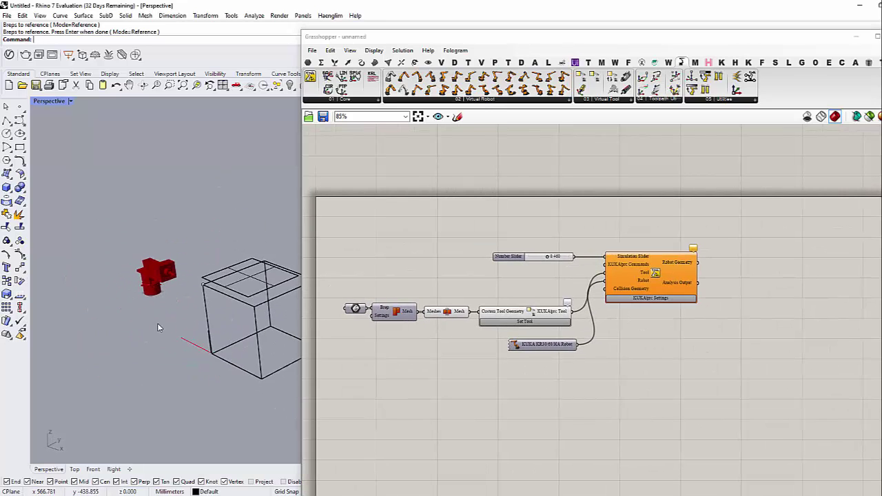
click(227, 312)
right_drag(227, 313, 232, 345)
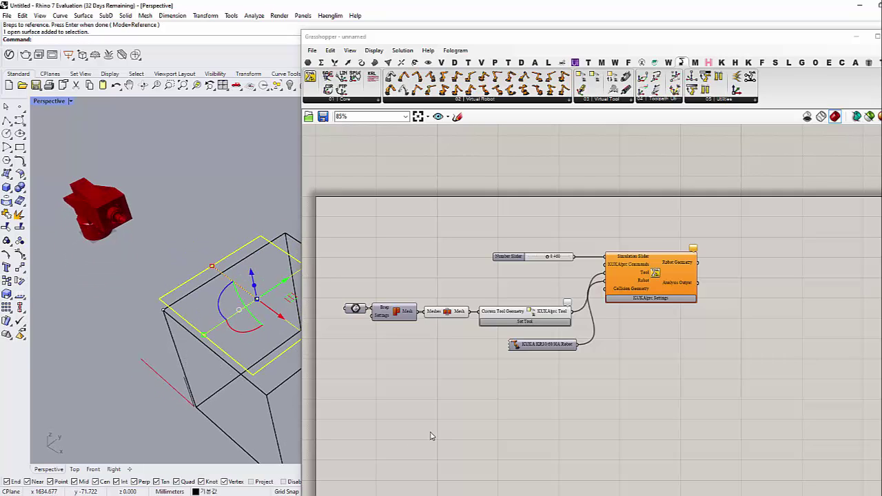
right_drag(414, 413, 457, 417)
right_drag(165, 378, 162, 342)
click(136, 360)
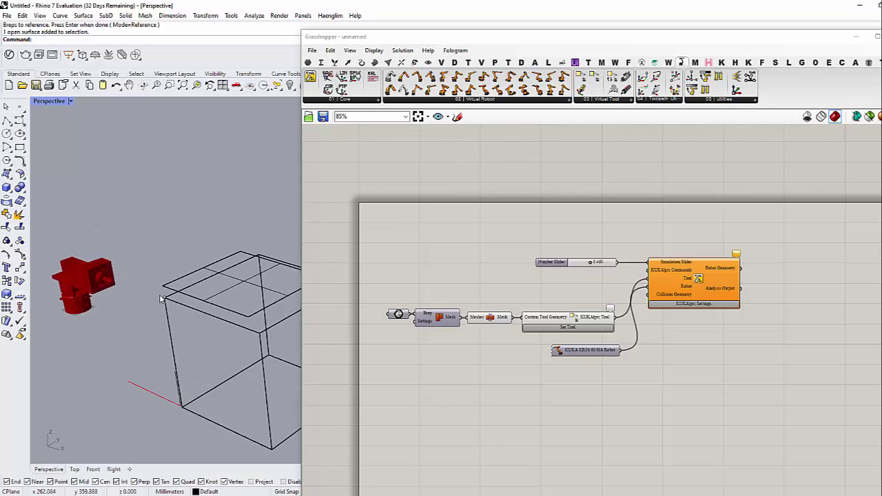